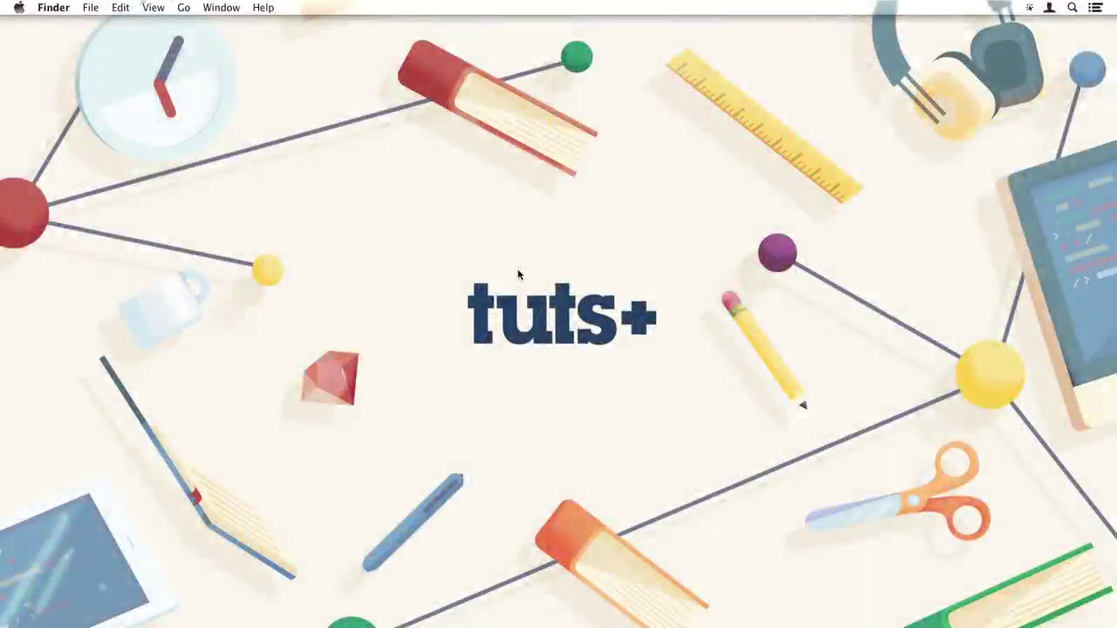
Bring Logic Pro X to the front and open its File menu
{"action": "left_click", "coordinate": [572, 595]}
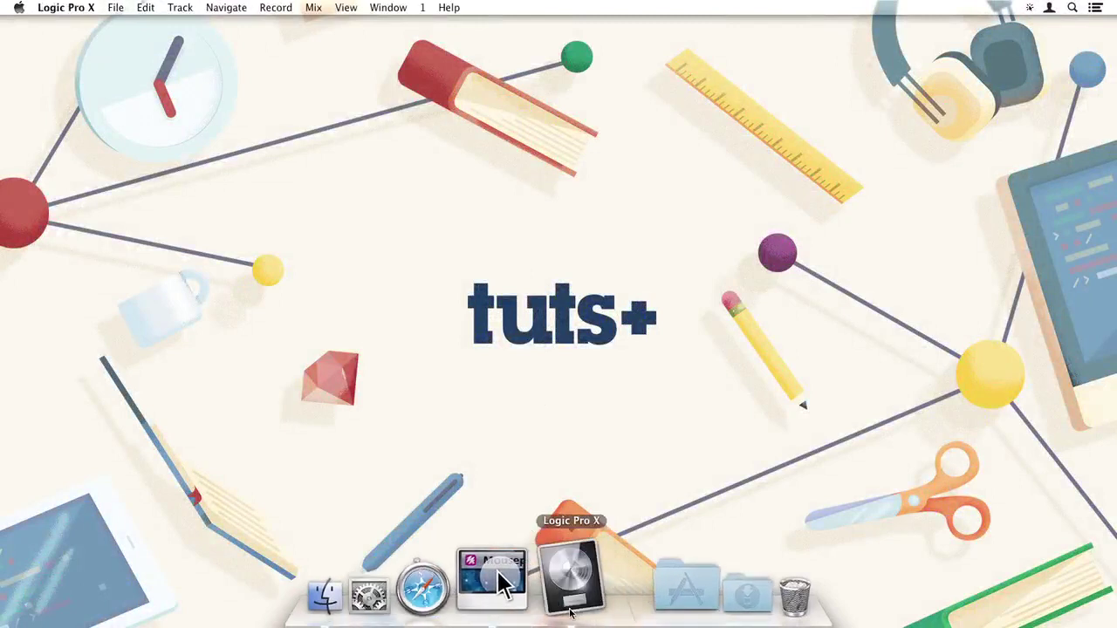
{"action": "left_click", "coordinate": [65, 6]}
Start a new empty project and create a Drummer track, giving a SoCal Drummer track with two regions
{"action": "mouse_move", "coordinate": [115, 7]}
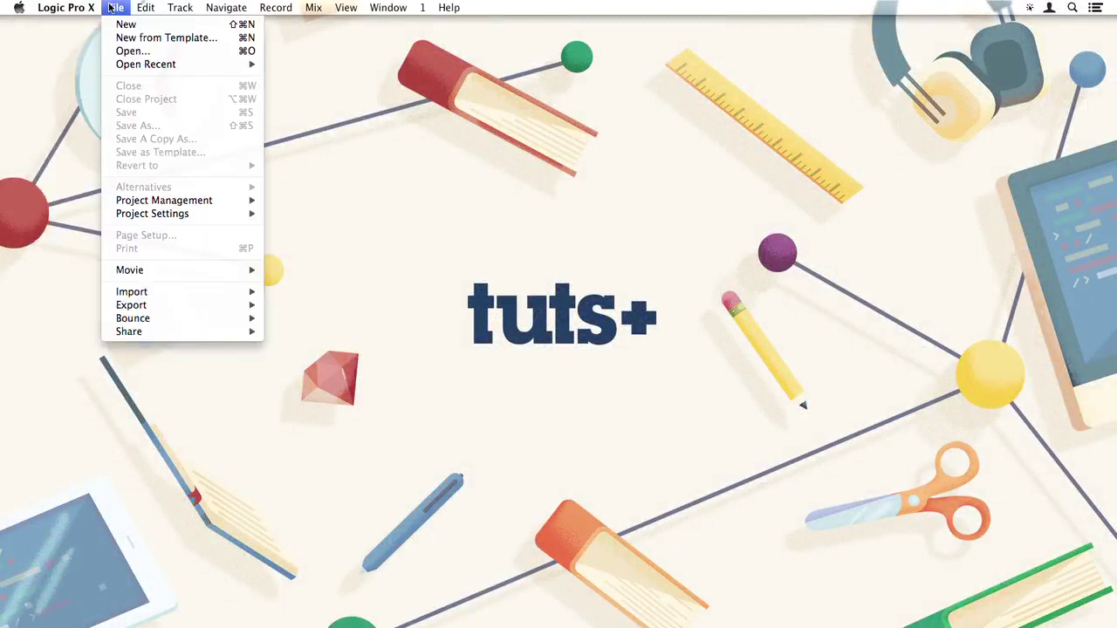
{"action": "left_click", "coordinate": [130, 25]}
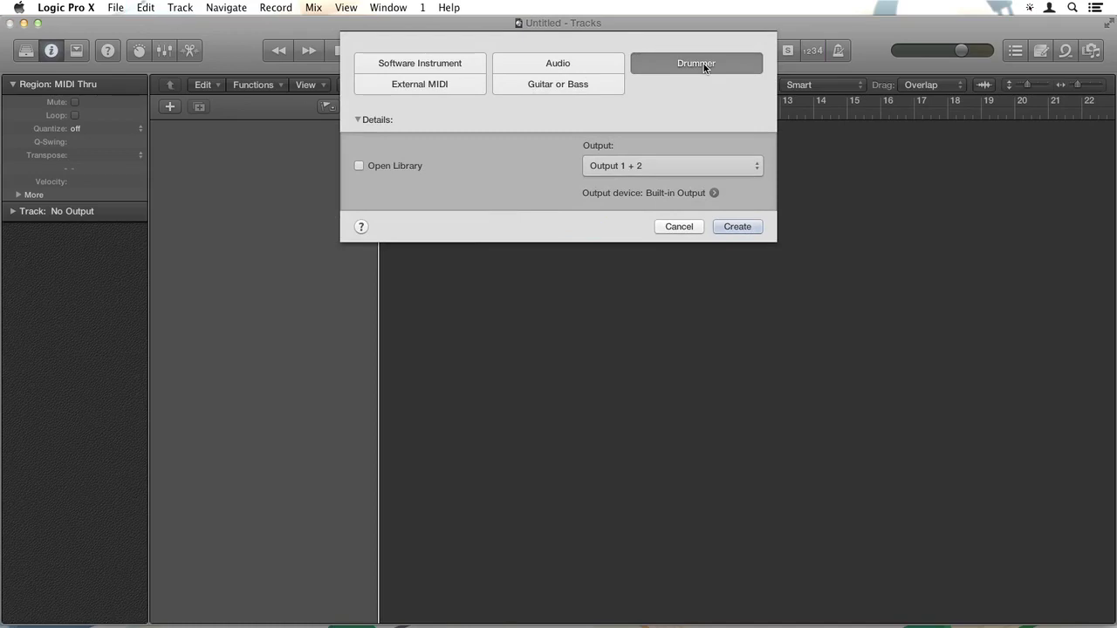
{"action": "left_click", "coordinate": [736, 227]}
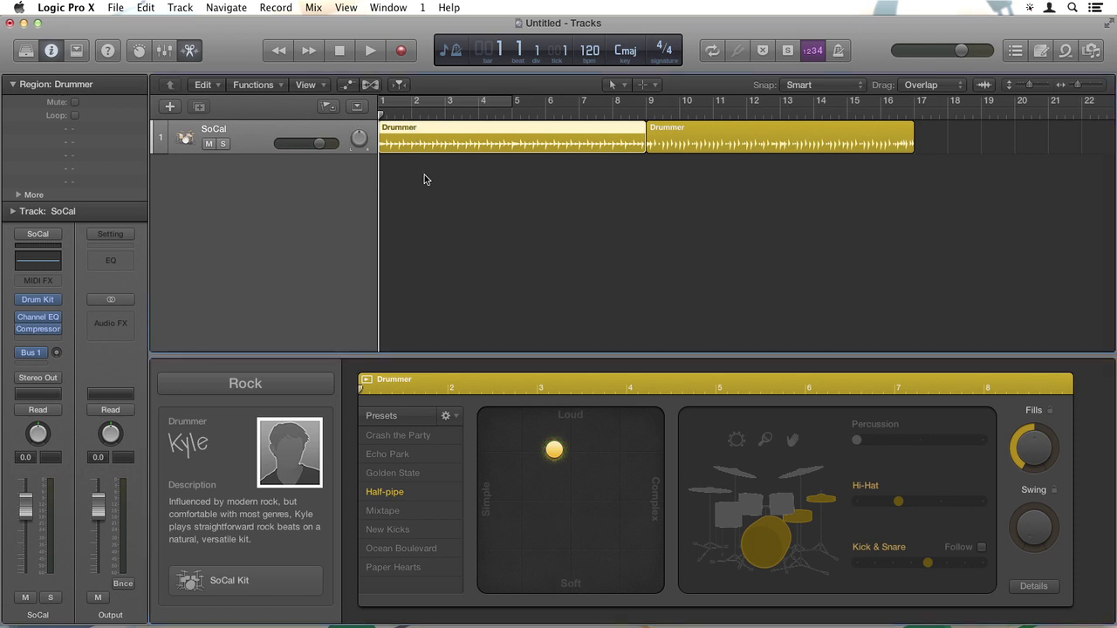
Play the drum pattern, then move the playhead back near bar 1 and restart playback
{"action": "left_click", "coordinate": [371, 51]}
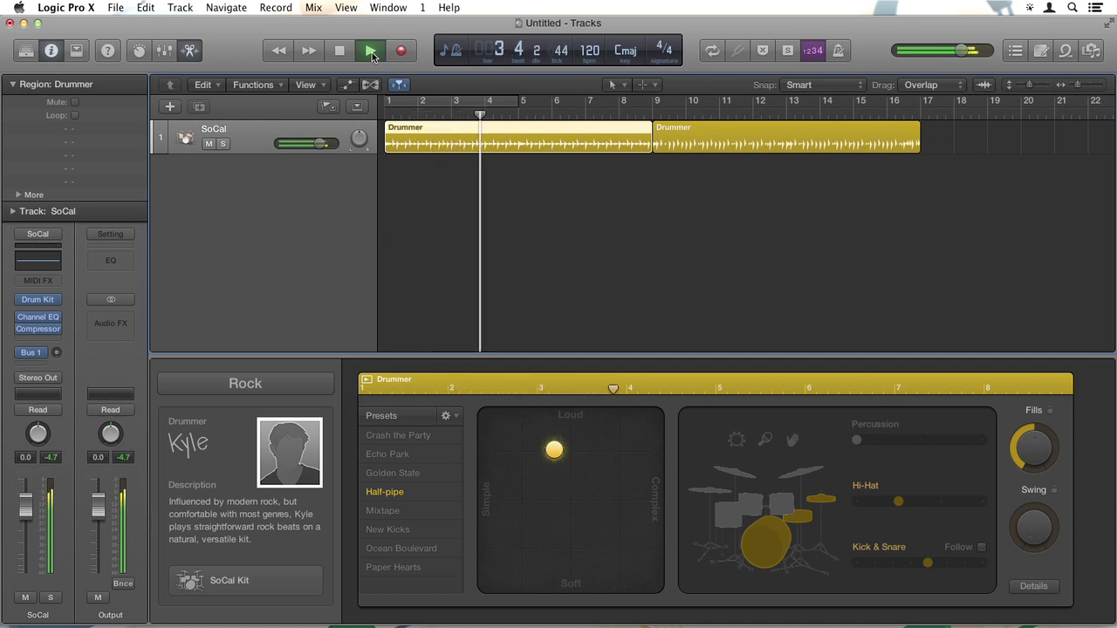
{"action": "left_click", "coordinate": [371, 52]}
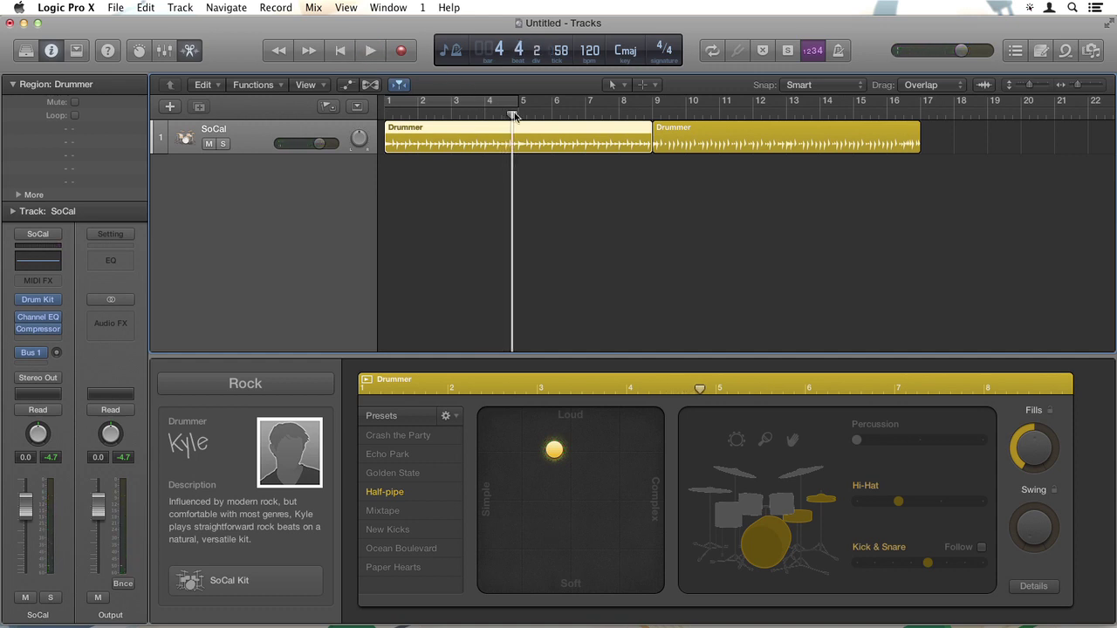
{"action": "left_click_drag", "start_coordinate": [515, 117], "coordinate": [445, 172]}
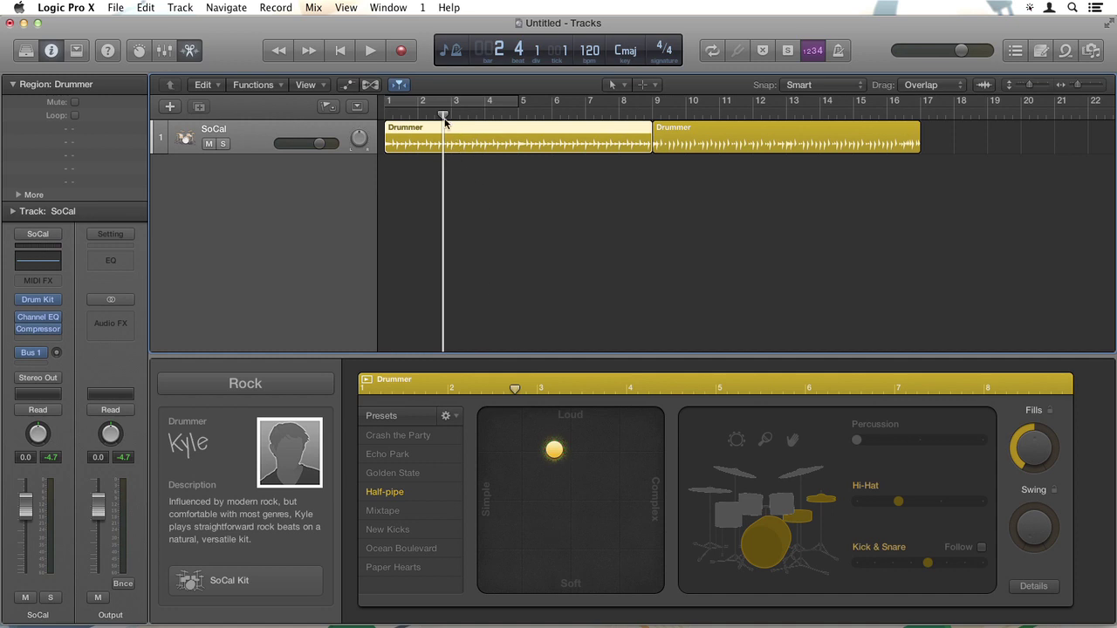
{"action": "left_click_drag", "start_coordinate": [444, 117], "coordinate": [390, 117]}
{"action": "key", "text": "space"}
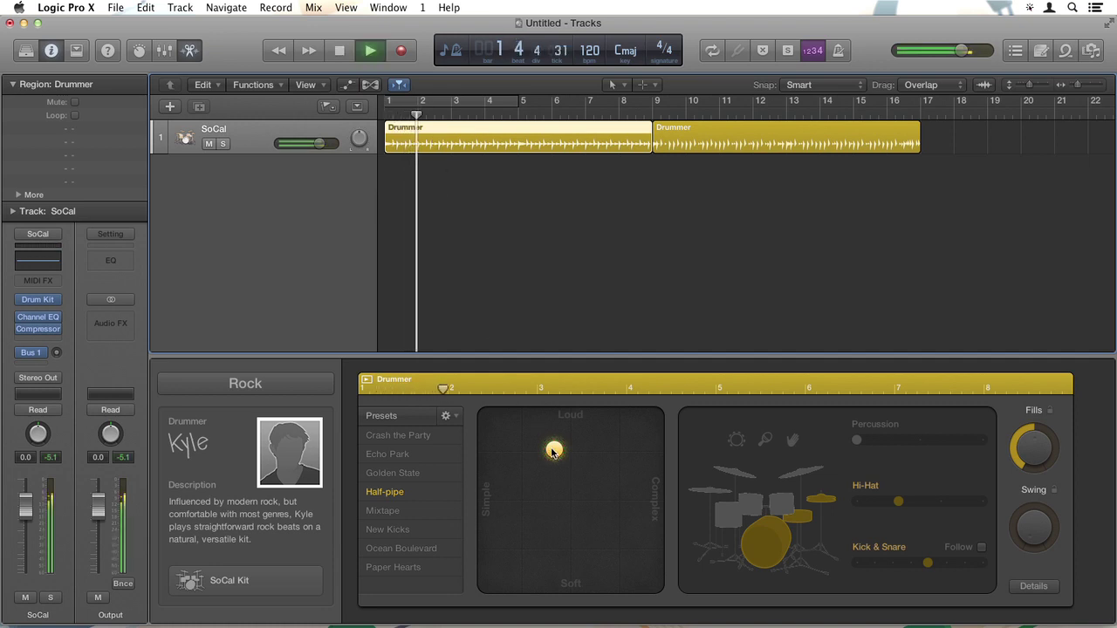
Drag the first region's XY-pad puck toward Complex and softer while it plays
{"action": "left_click_drag", "start_coordinate": [555, 456], "coordinate": [631, 501]}
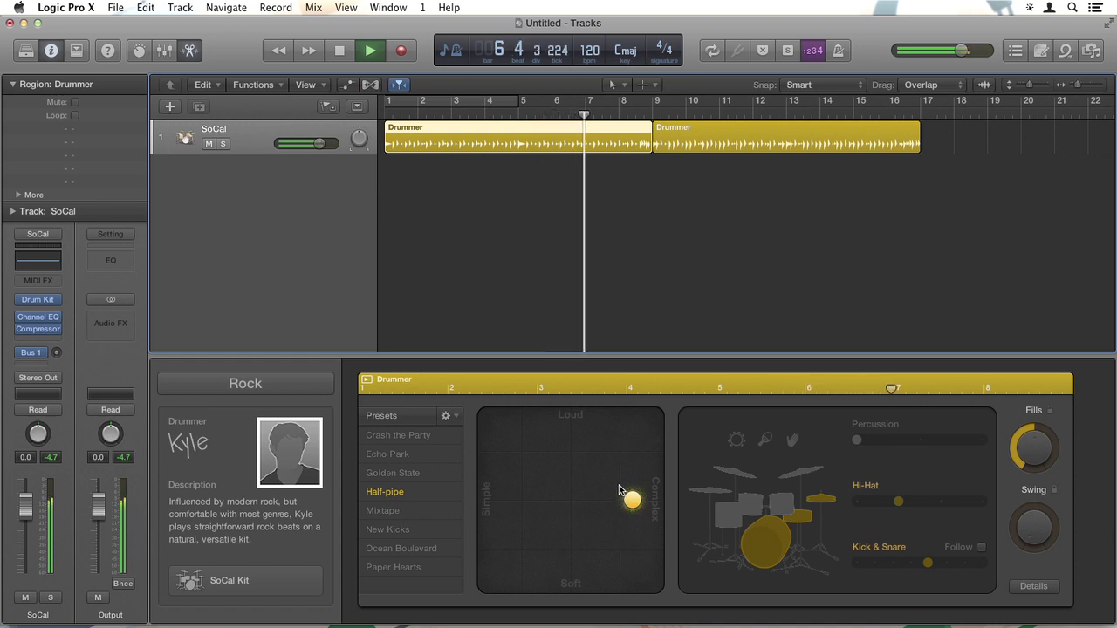
{"action": "key", "text": "space"}
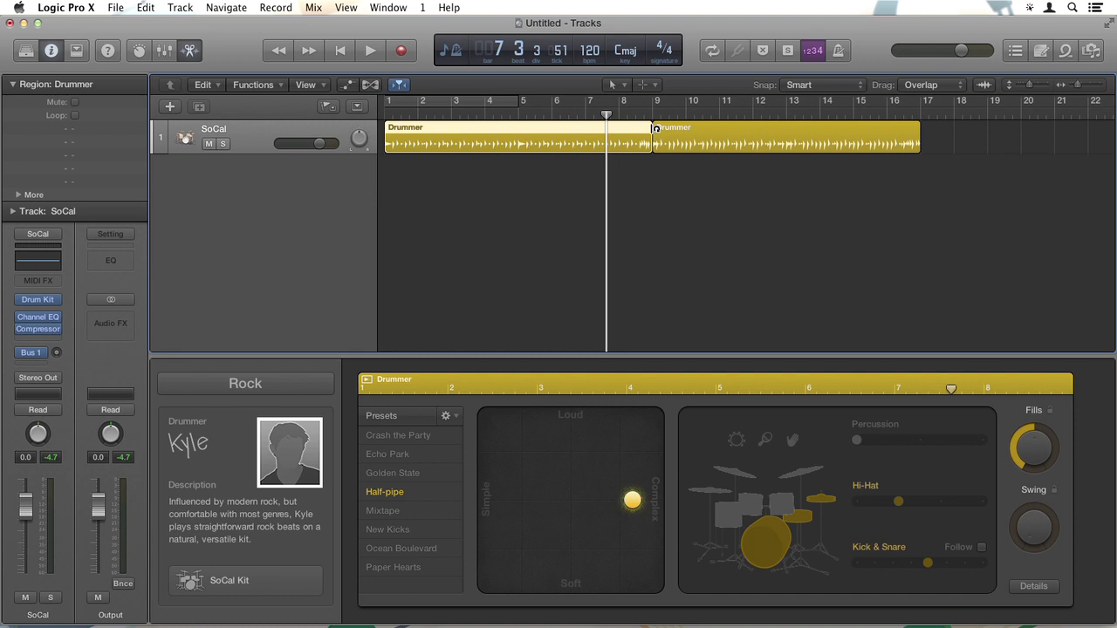
{"action": "key", "text": "space"}
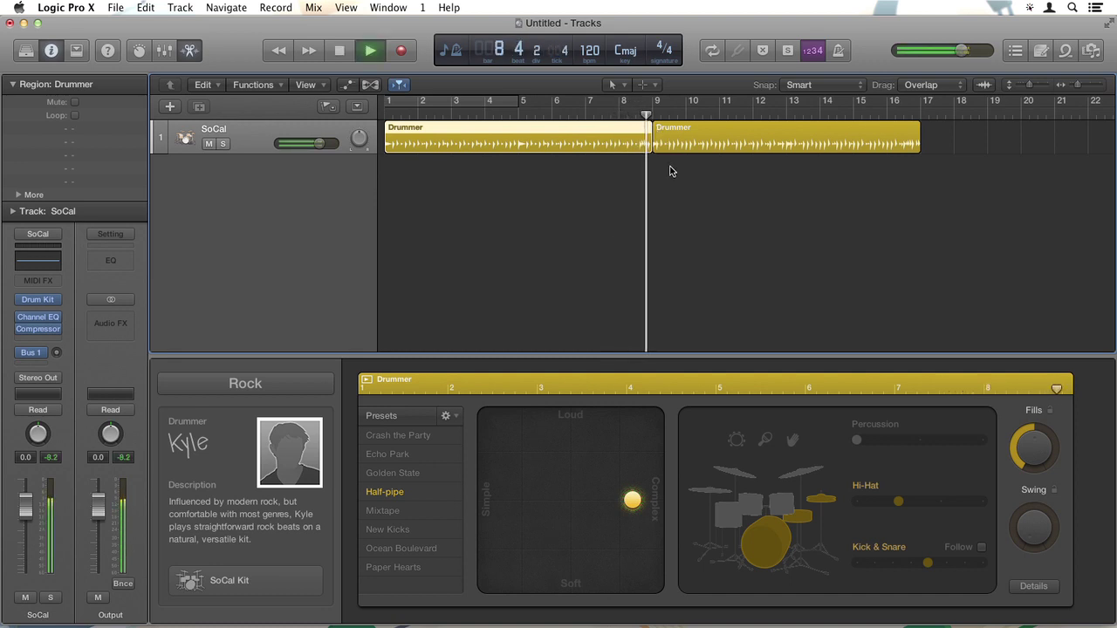
Select the second Drummer region, drag its XY-pad puck toward Simple during playback, then stop and return to bar 1
{"action": "key", "text": "space"}
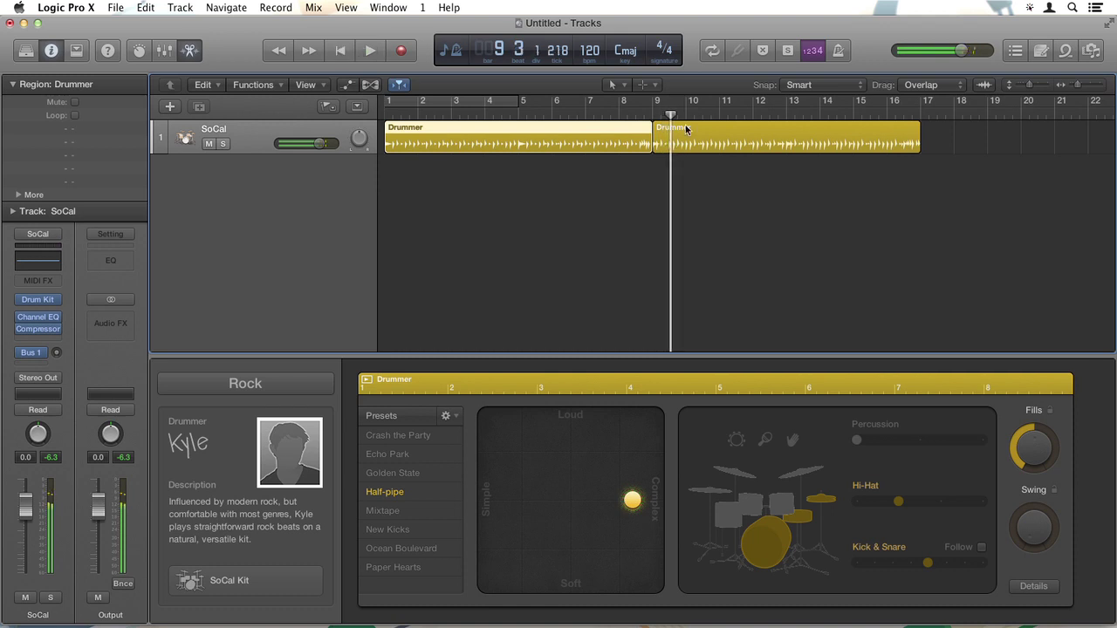
{"action": "left_click", "coordinate": [687, 128]}
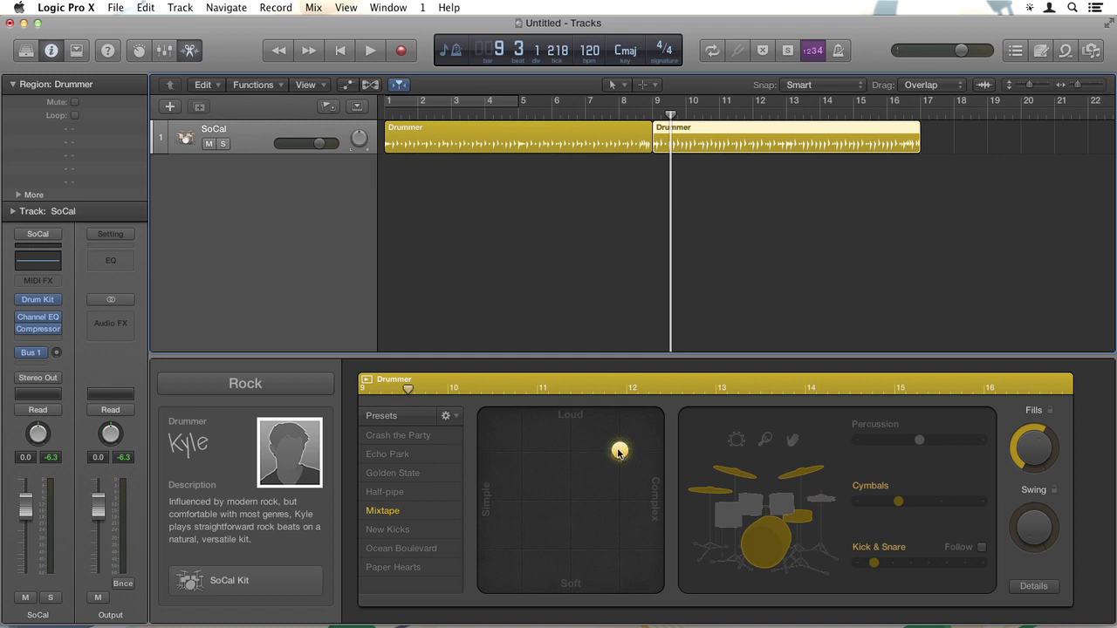
{"action": "key", "text": "space"}
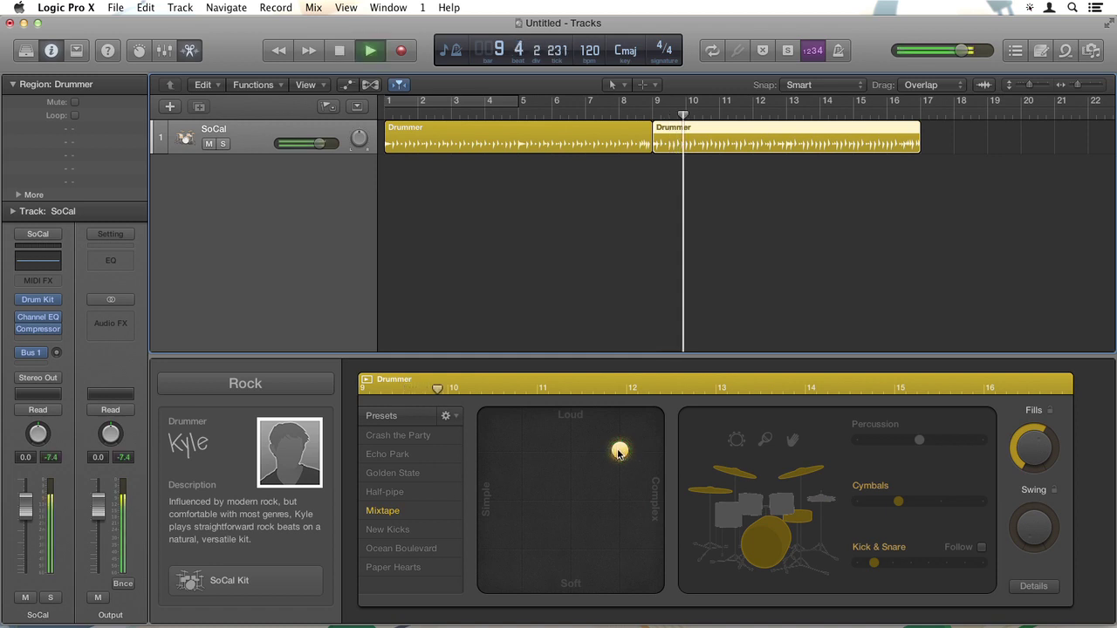
{"action": "left_click_drag", "start_coordinate": [618, 452], "coordinate": [512, 485]}
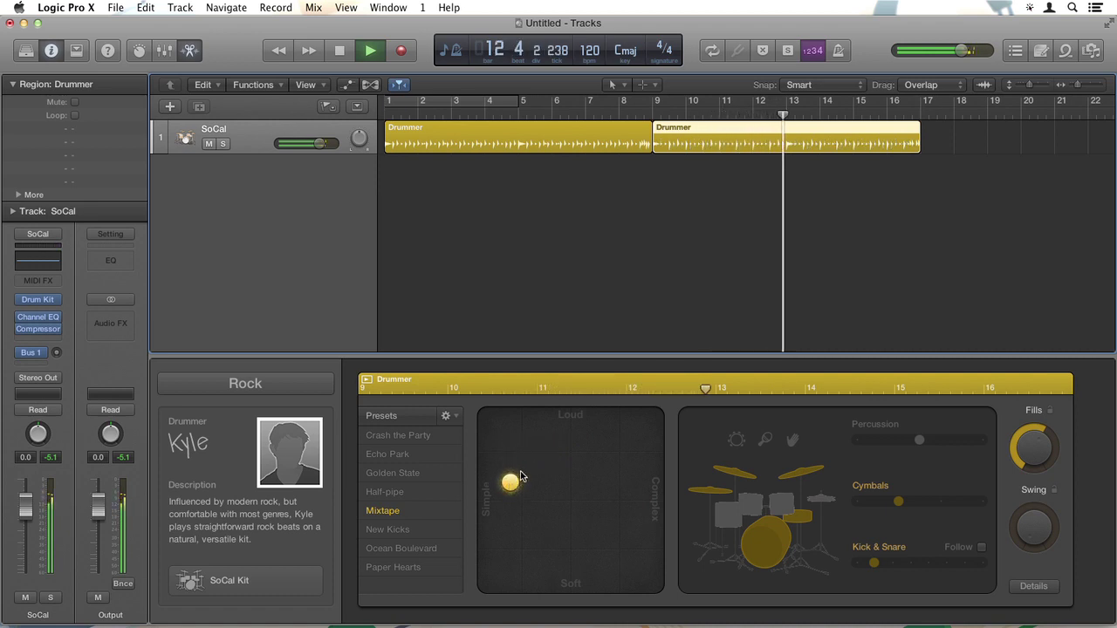
{"action": "key", "text": "space"}
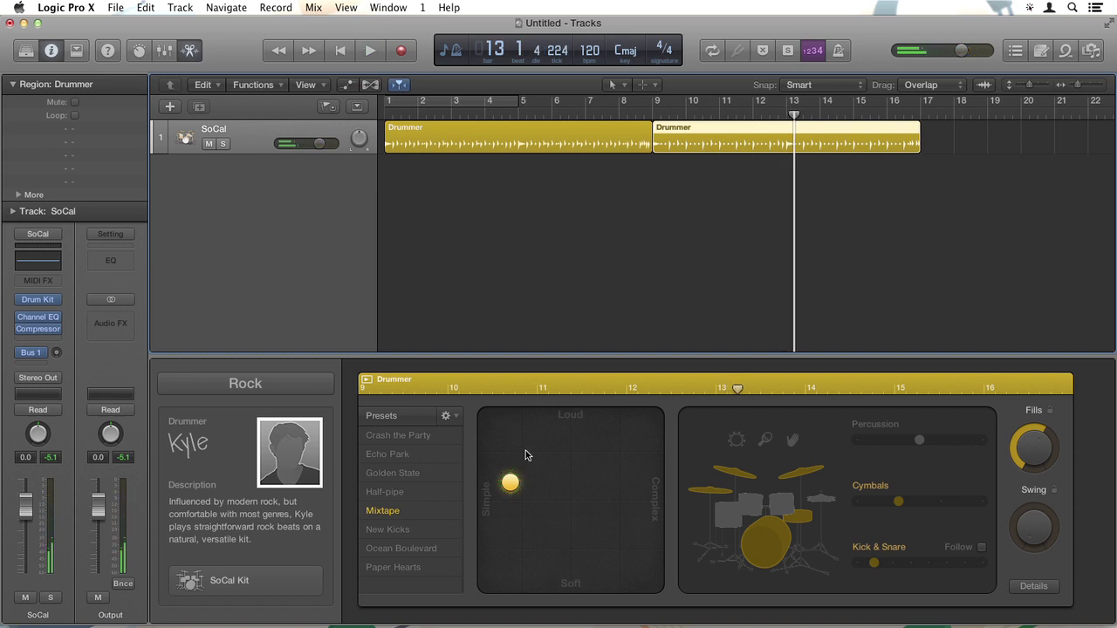
{"action": "key", "text": "Return"}
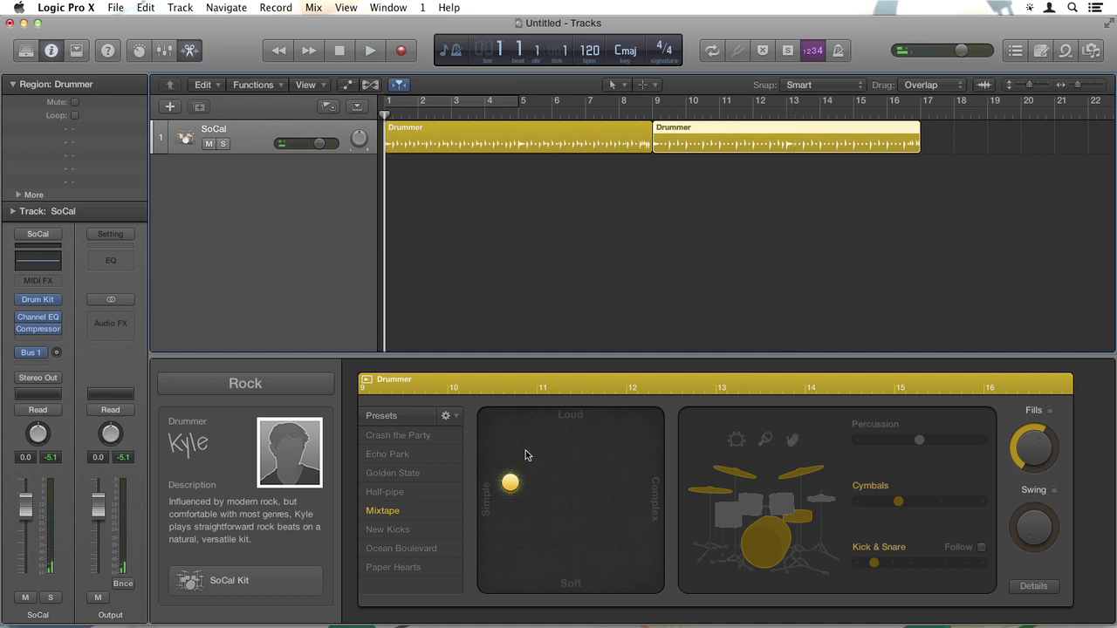
Create a Software Instrument track (Classic Electric Piano) with Open Library checked
{"action": "left_click", "coordinate": [171, 108]}
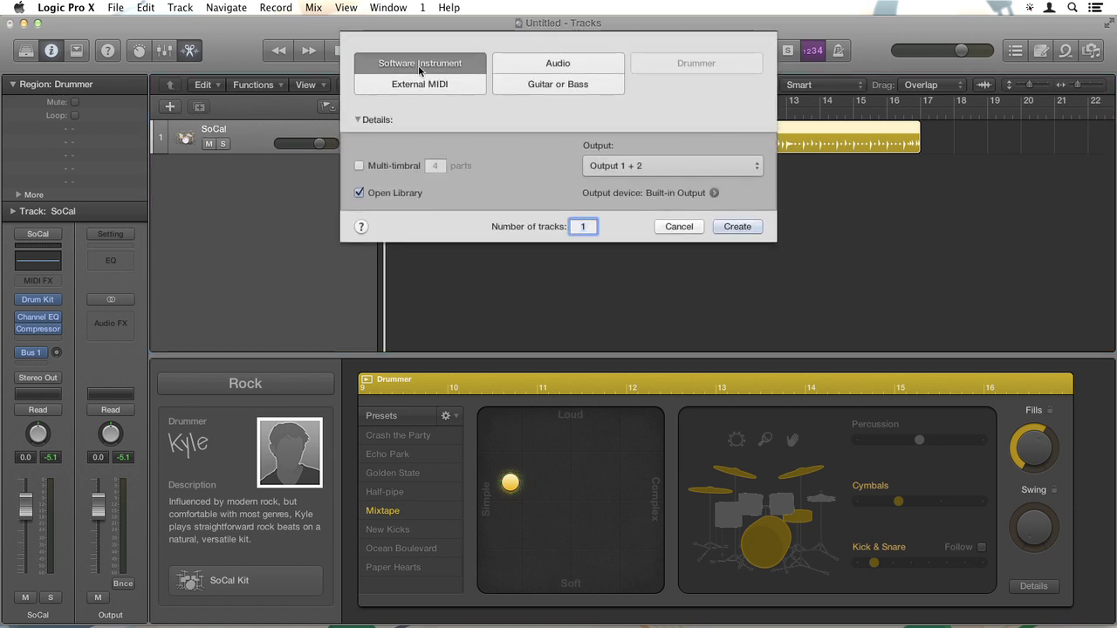
{"action": "left_click", "coordinate": [420, 66]}
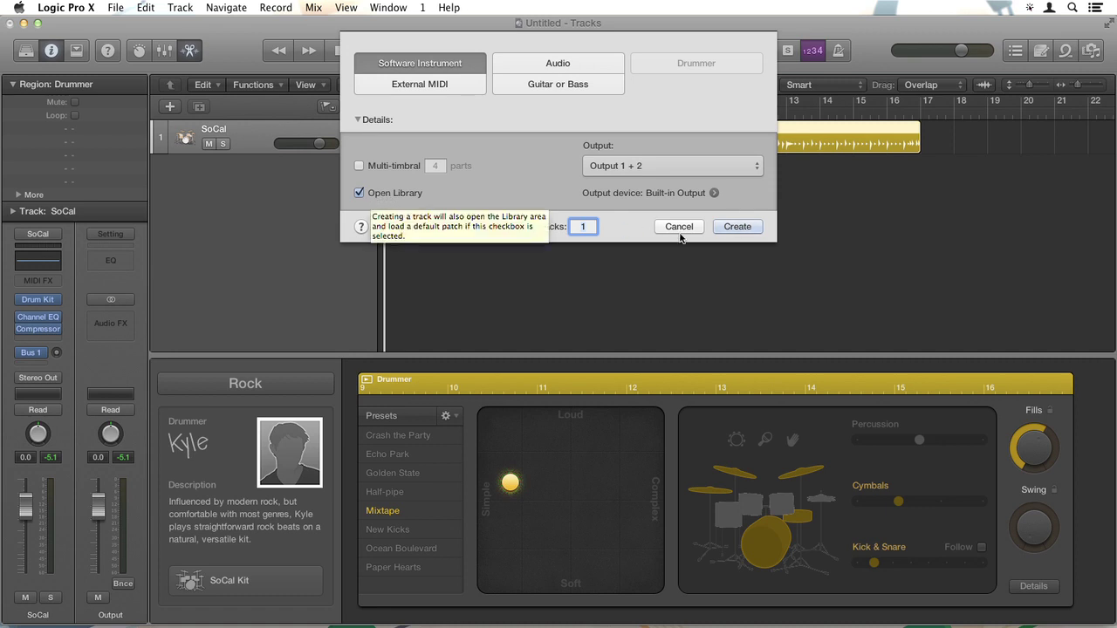
{"action": "left_click", "coordinate": [736, 227]}
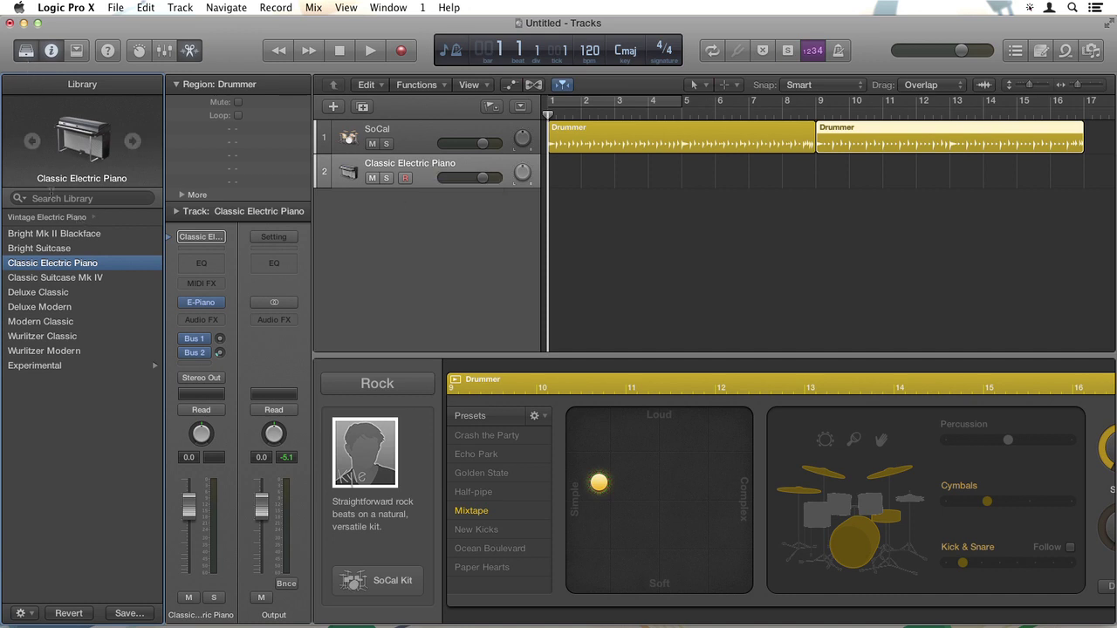
In the Library, go back to the categories and load Drum Machine > Boutique 808 onto track 2
{"action": "left_click", "coordinate": [27, 52]}
{"action": "left_click", "coordinate": [27, 53]}
{"action": "scroll", "coordinate": [114, 319], "scroll_direction": "left", "scroll_amount": 5}
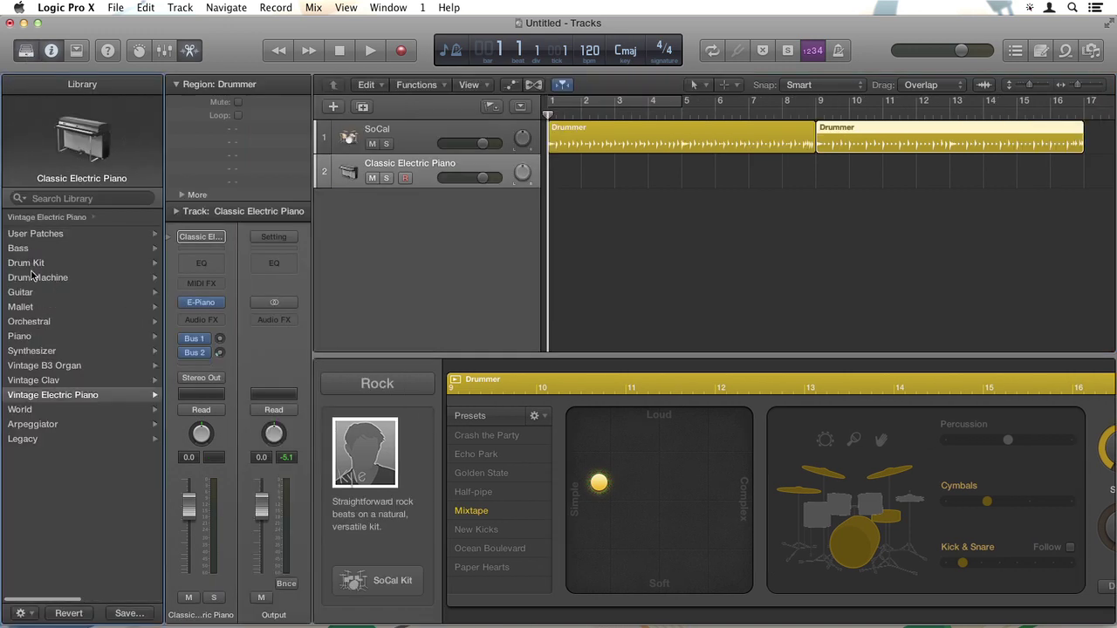
{"action": "left_click", "coordinate": [34, 277]}
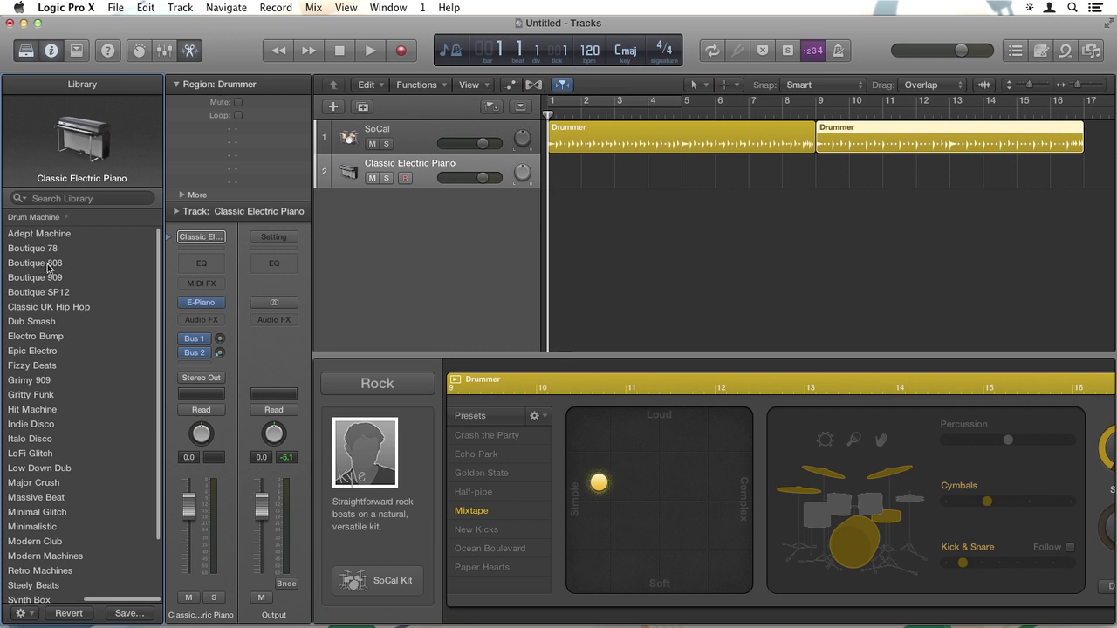
{"action": "left_click", "coordinate": [50, 265]}
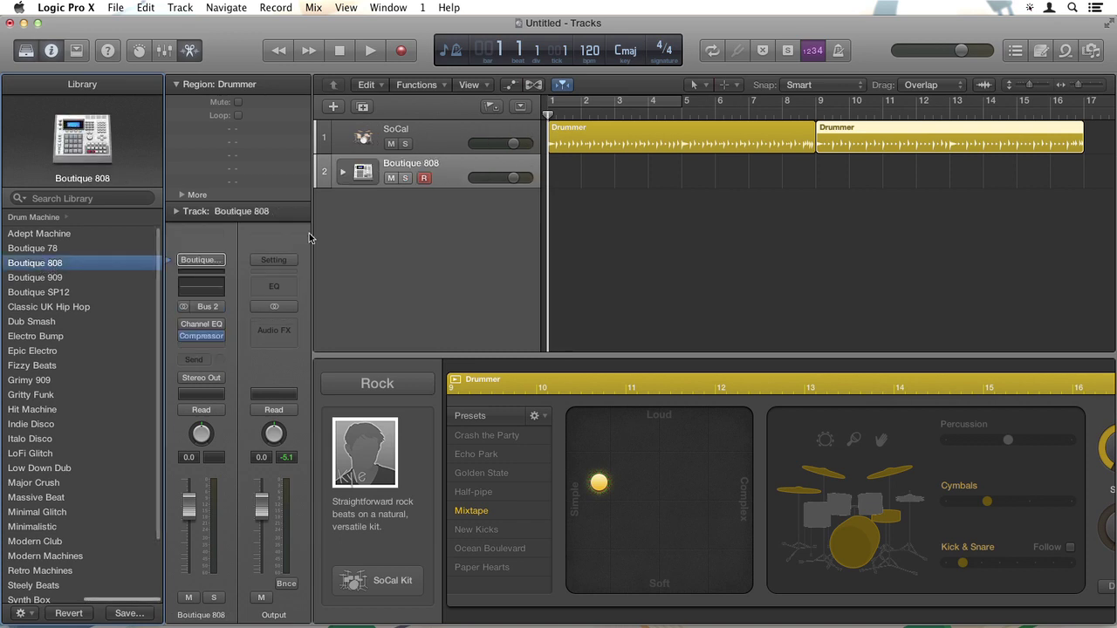
Drag both Drummer regions onto the Boutique 808 track, play them from bar 1, and stop with the playhead at bar 9
{"action": "left_click_drag", "start_coordinate": [607, 130], "coordinate": [605, 163]}
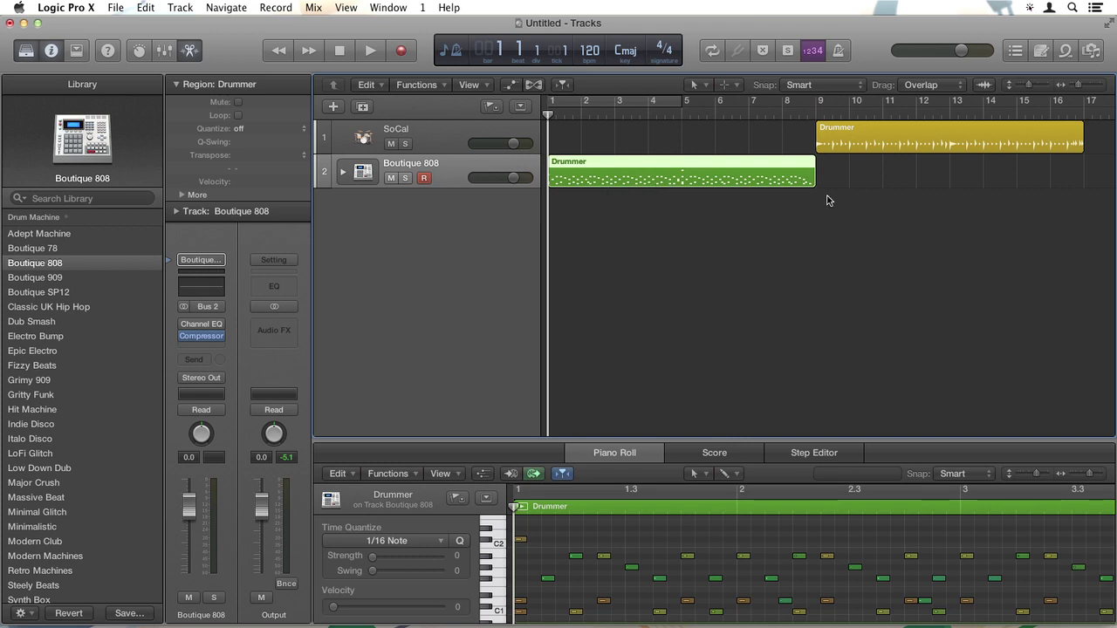
{"action": "left_click_drag", "start_coordinate": [885, 129], "coordinate": [883, 168]}
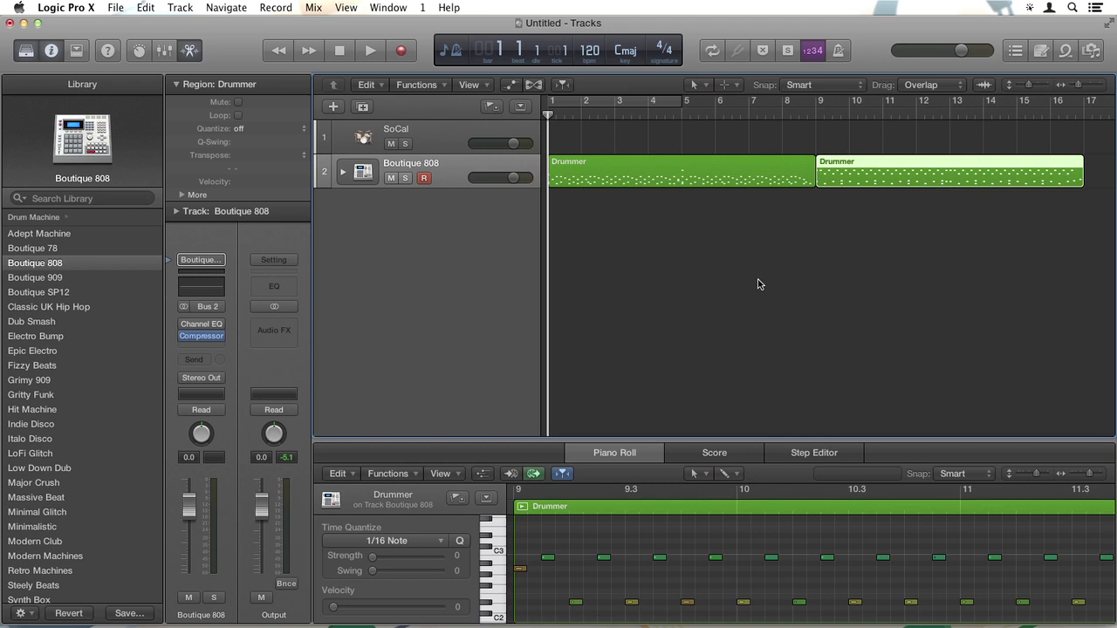
{"action": "left_click", "coordinate": [549, 115]}
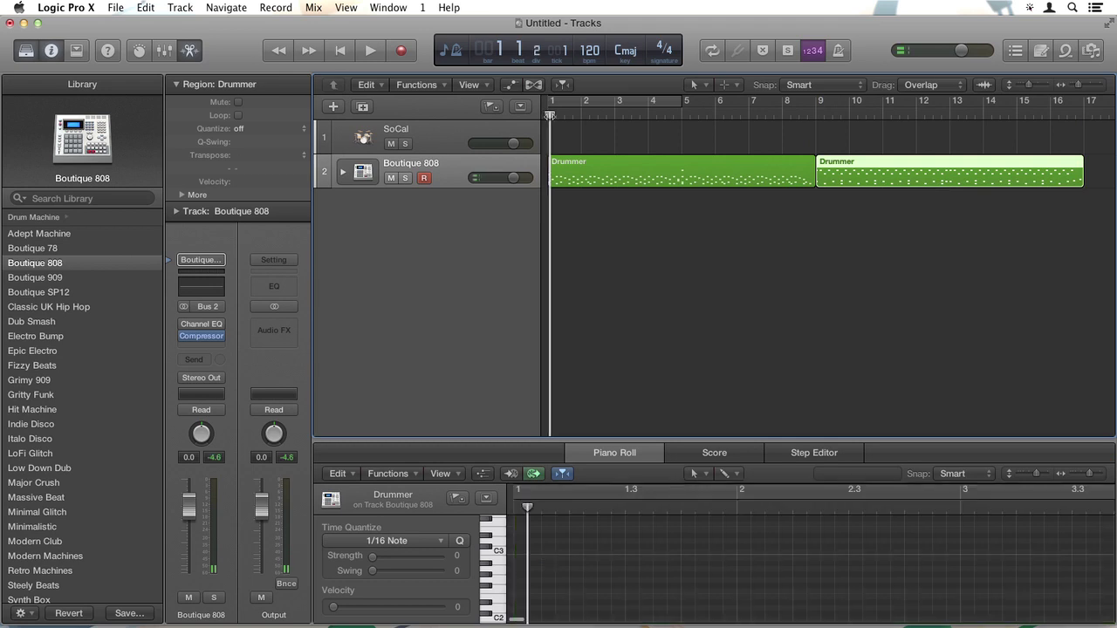
{"action": "key", "text": "space"}
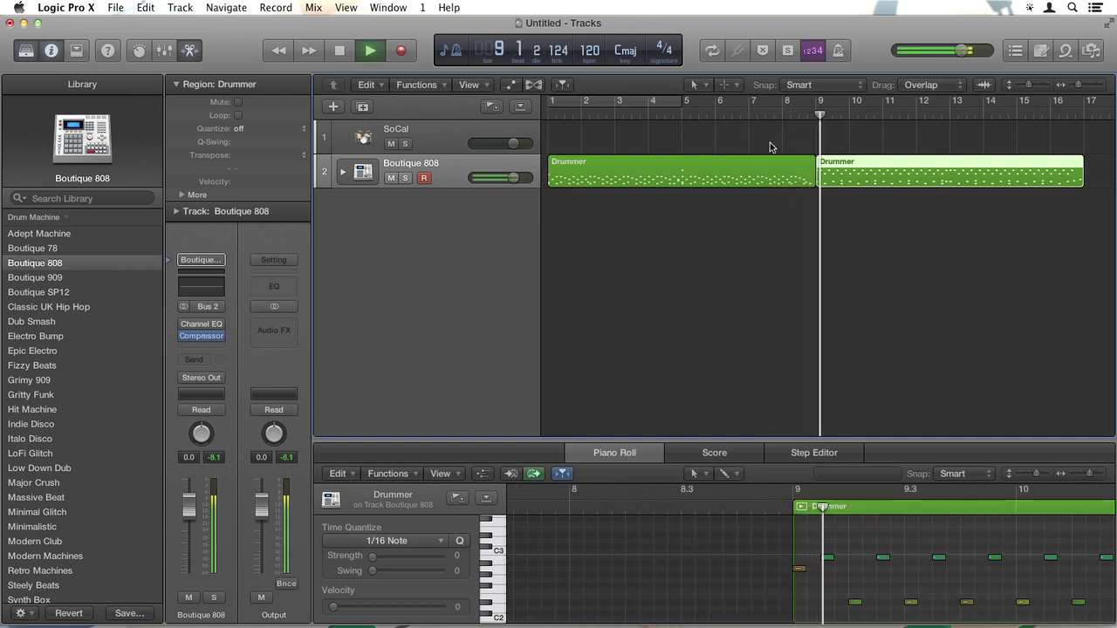
{"action": "key", "text": "space"}
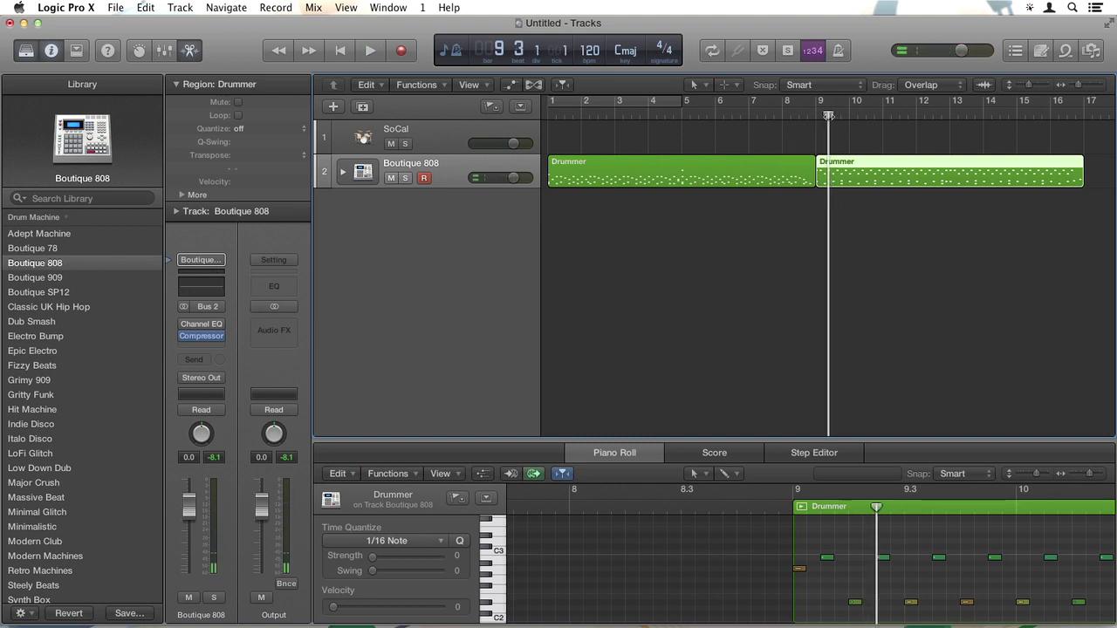
{"action": "left_click_drag", "start_coordinate": [828, 119], "coordinate": [815, 116]}
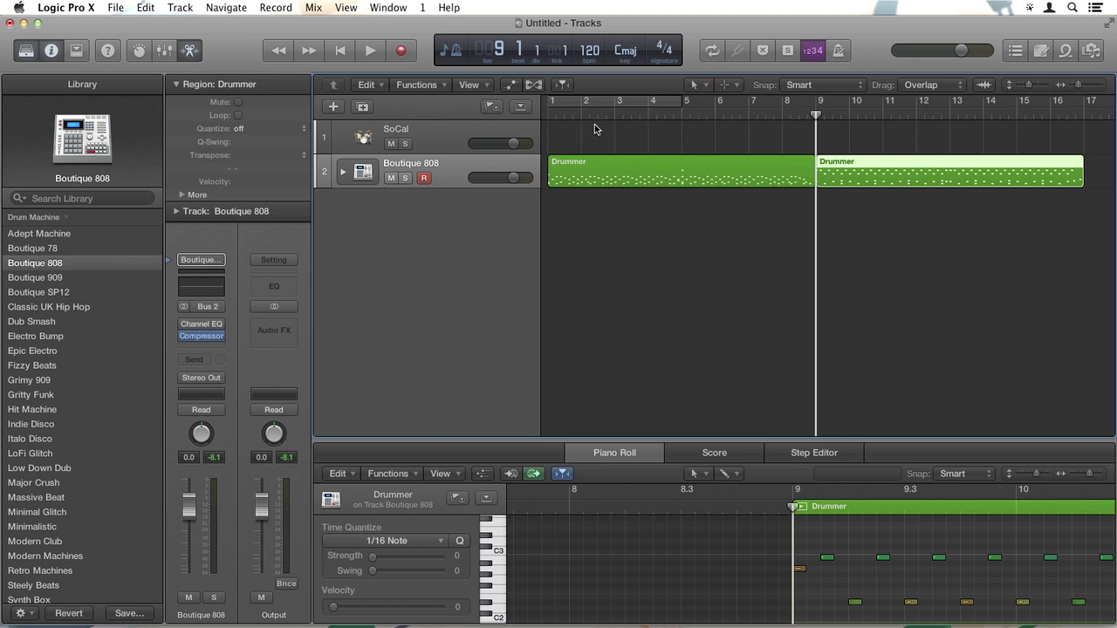
Split the first Drummer region at bar 5 with the Scissors Tool
{"action": "left_click", "coordinate": [697, 87]}
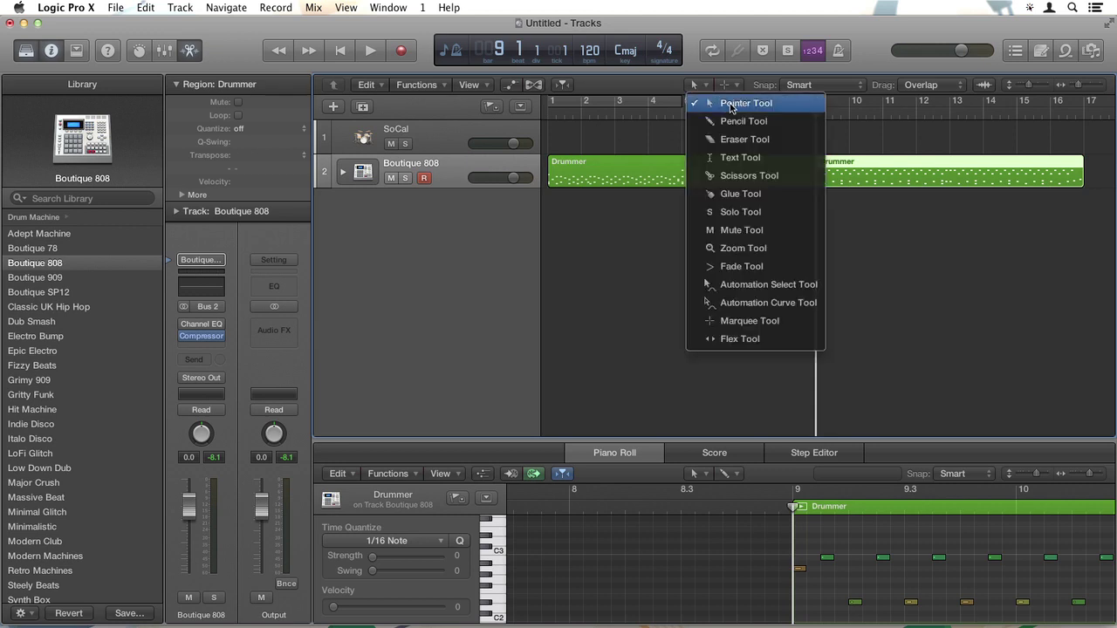
{"action": "left_click", "coordinate": [748, 175]}
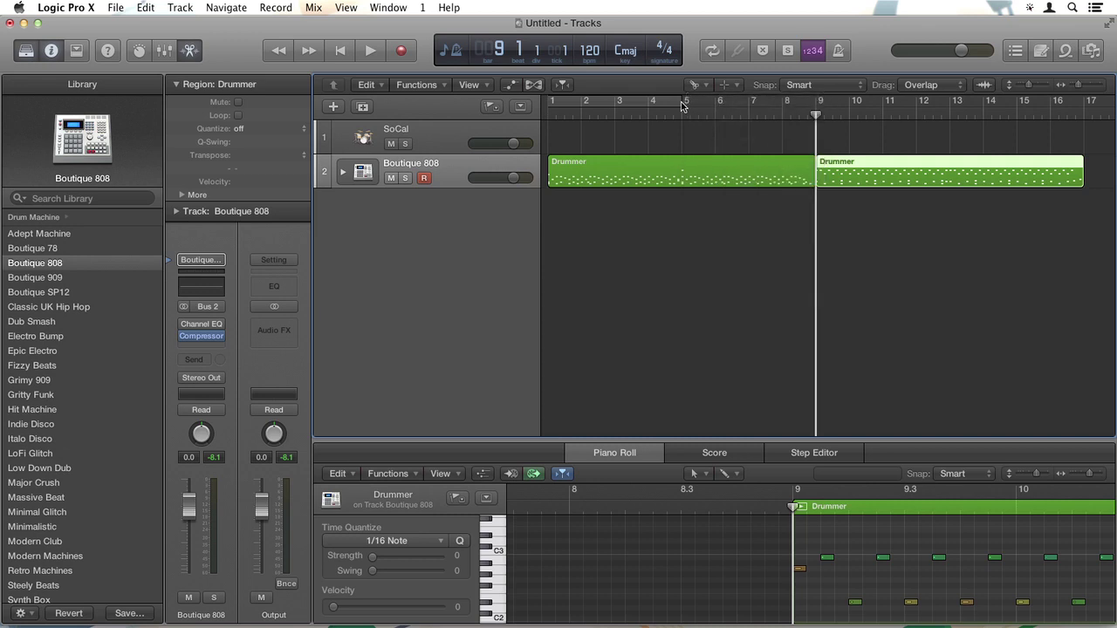
{"action": "left_click", "coordinate": [682, 178]}
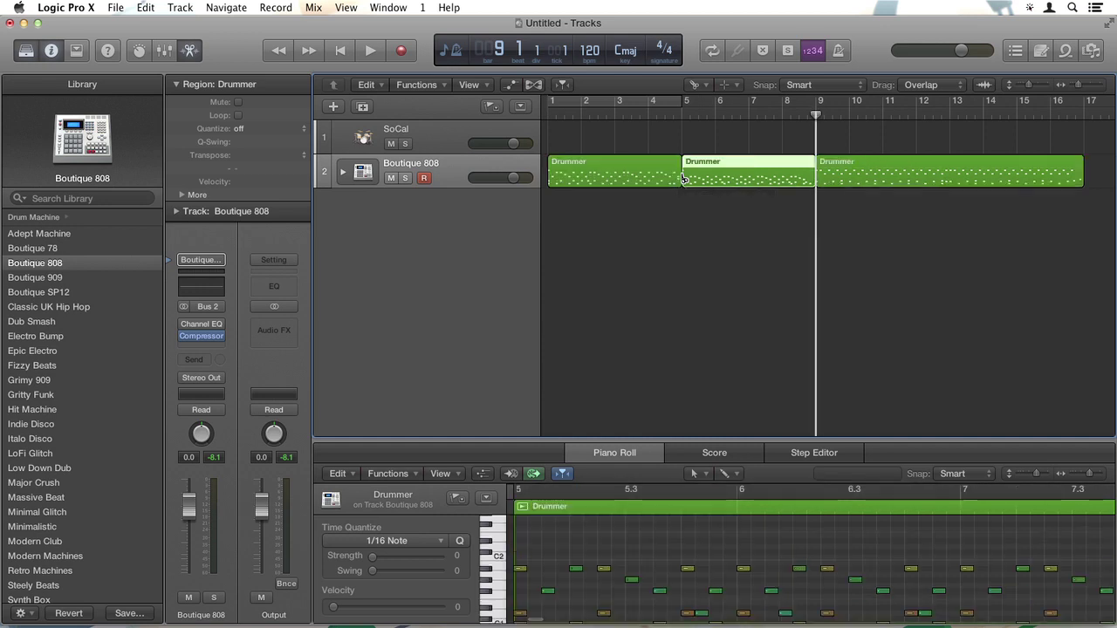
With the Pointer Tool, slide the last Drummer region back to start at bar 5
{"action": "left_click", "coordinate": [697, 85]}
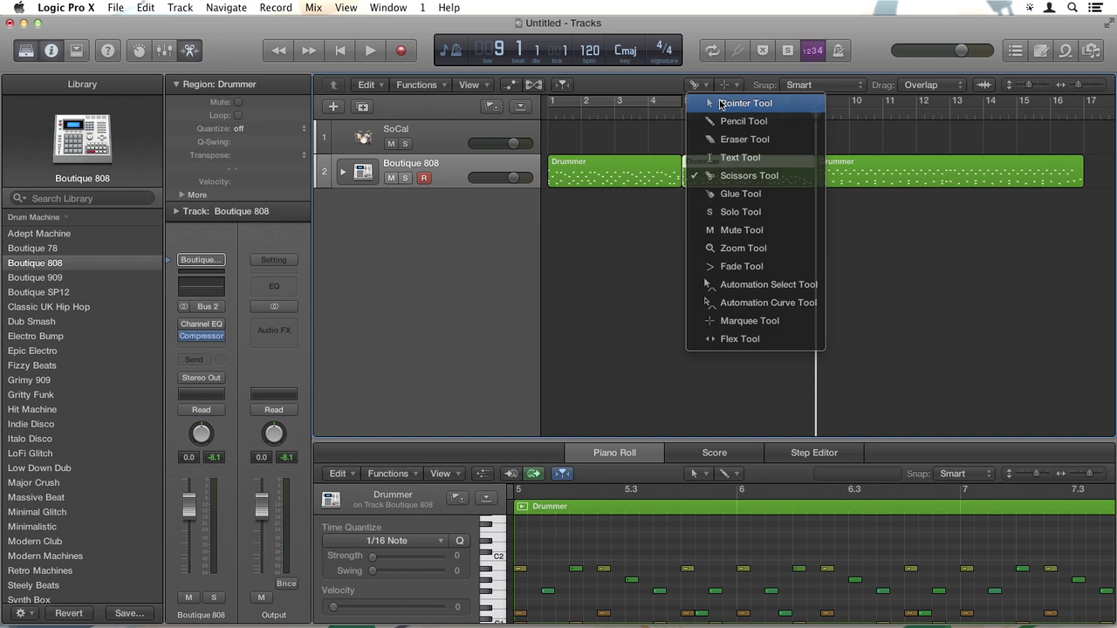
{"action": "left_click", "coordinate": [717, 102]}
{"action": "left_click", "coordinate": [653, 167]}
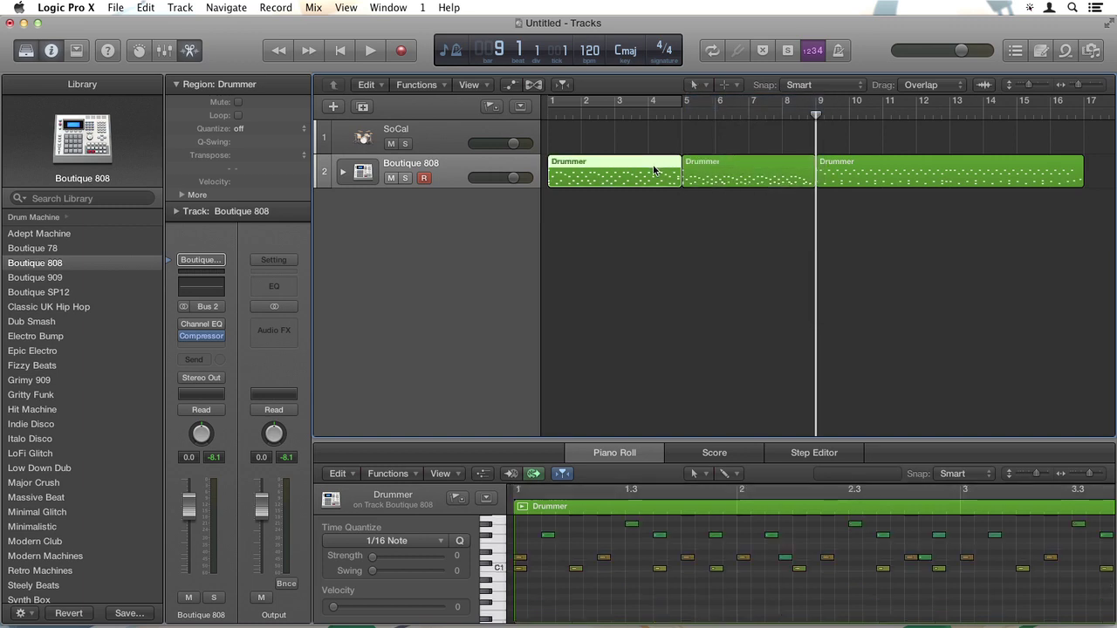
{"action": "left_click_drag", "start_coordinate": [654, 171], "coordinate": [567, 163]}
{"action": "left_click_drag", "start_coordinate": [829, 166], "coordinate": [692, 161]}
{"action": "left_click", "coordinate": [584, 116]}
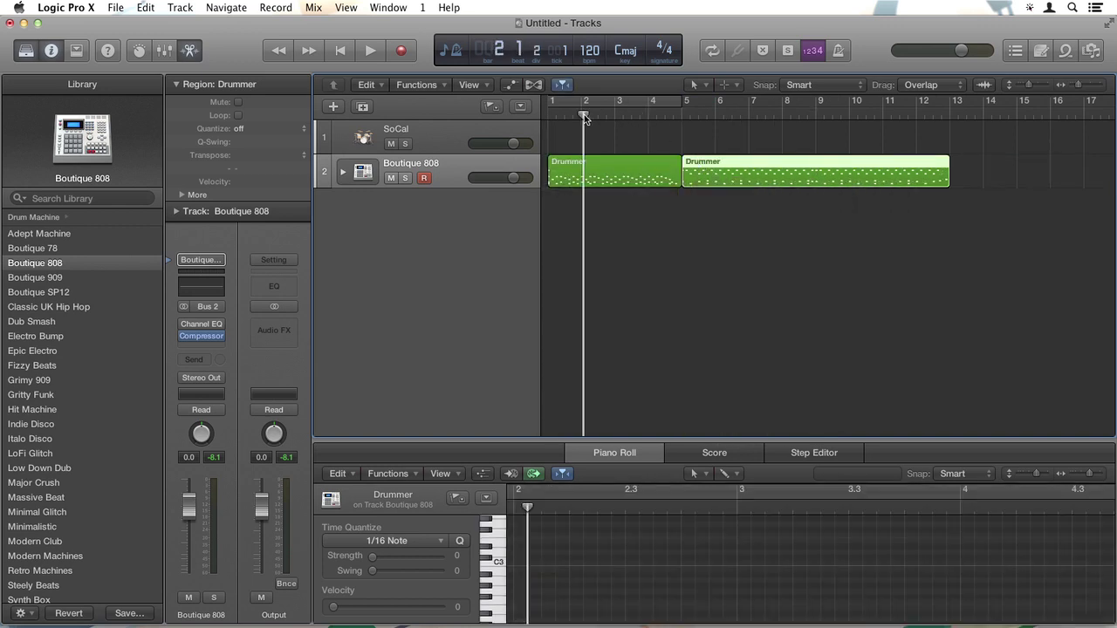
Turn on Cycle from the song start and audition it, shortening the cycle range's end
{"action": "left_click_drag", "start_coordinate": [584, 116], "coordinate": [551, 122]}
{"action": "left_click", "coordinate": [549, 102]}
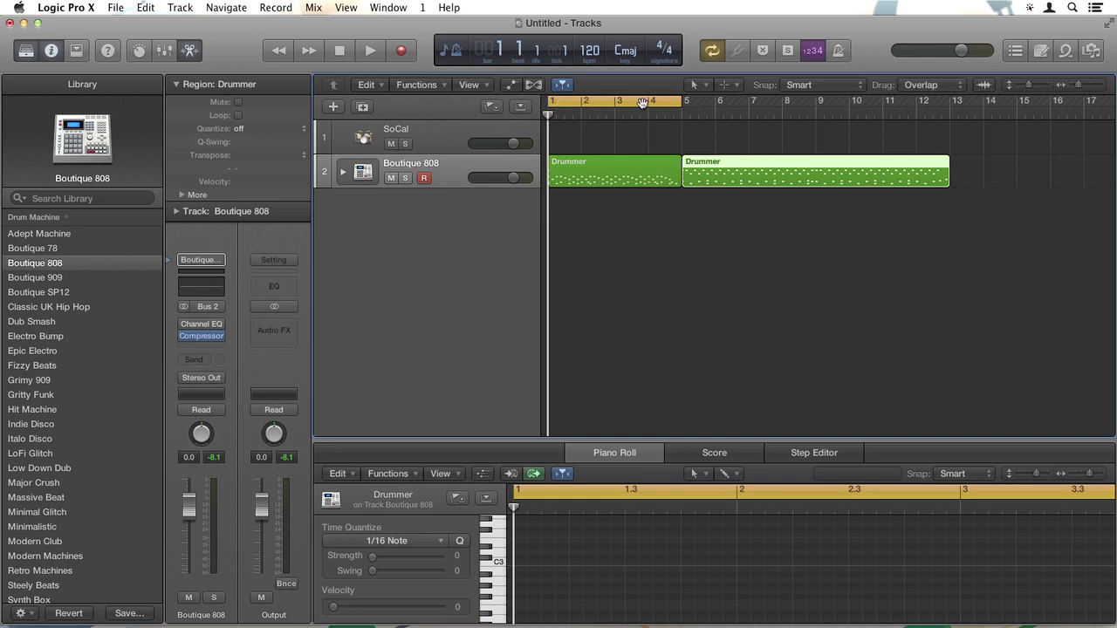
{"action": "key", "text": "space"}
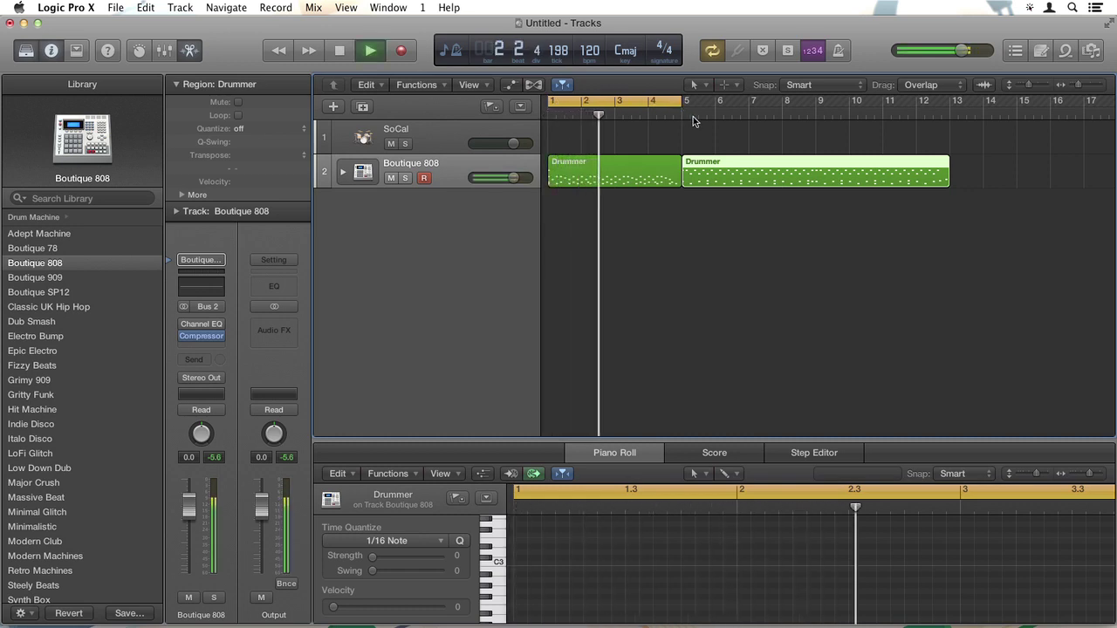
{"action": "key", "text": "space"}
{"action": "mouse_move", "coordinate": [686, 104]}
{"action": "left_mouse_down"}
{"action": "mouse_move", "coordinate": [559, 104]}
{"action": "mouse_move", "coordinate": [677, 104]}
{"action": "left_mouse_up"}
{"action": "key", "text": "space"}
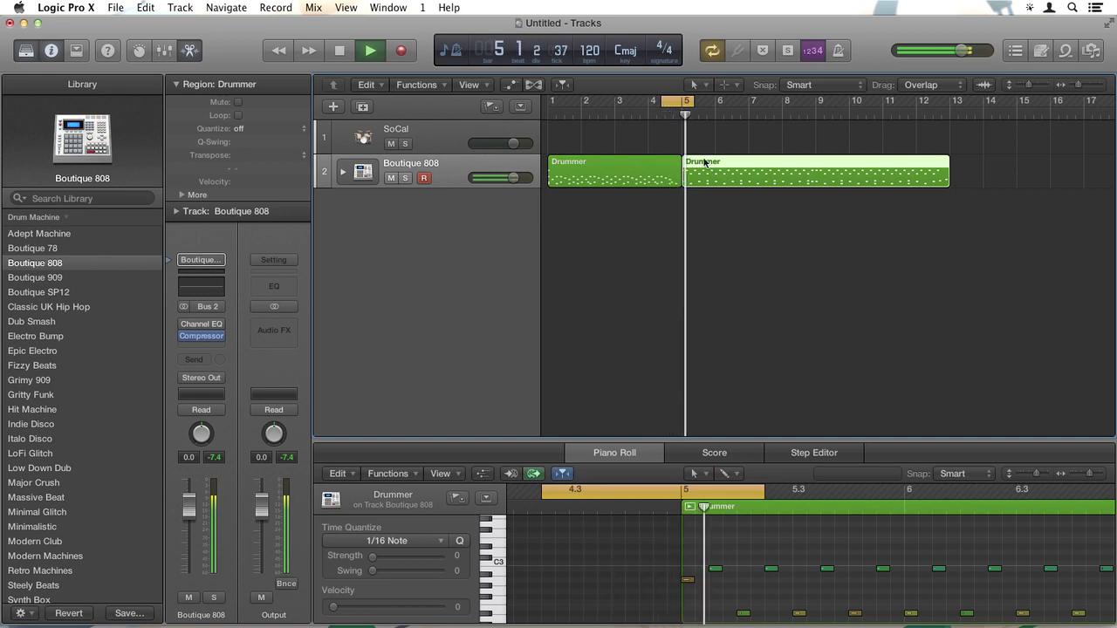
{"action": "key", "text": "space"}
Toggle cycle off and back on, then drag the cycle range to begin at bar 1
{"action": "key", "text": "c"}
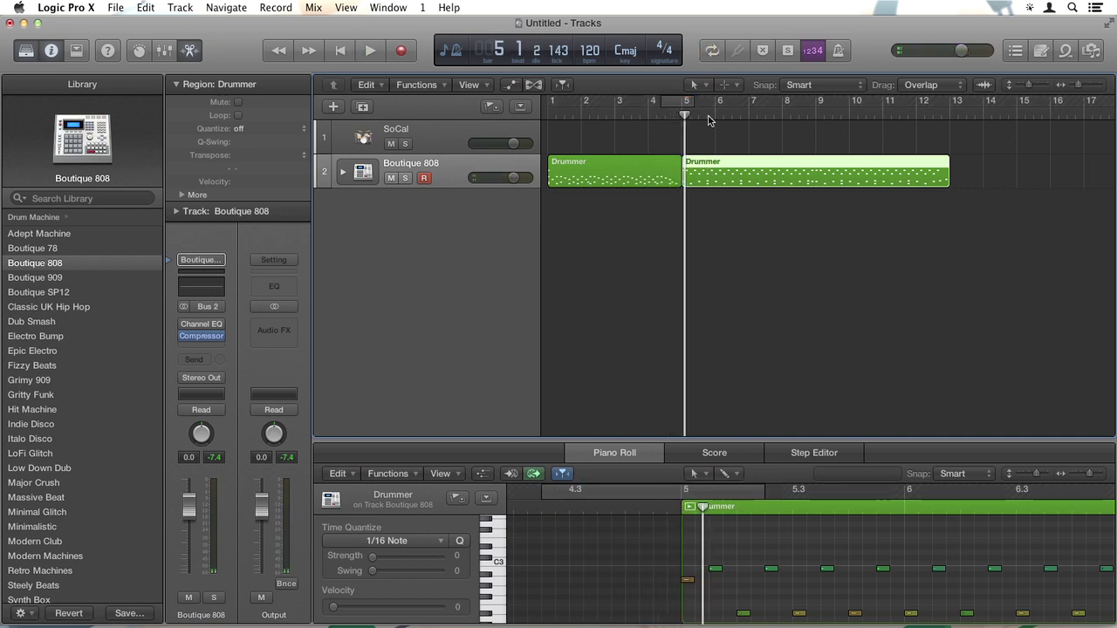
{"action": "key", "text": "c"}
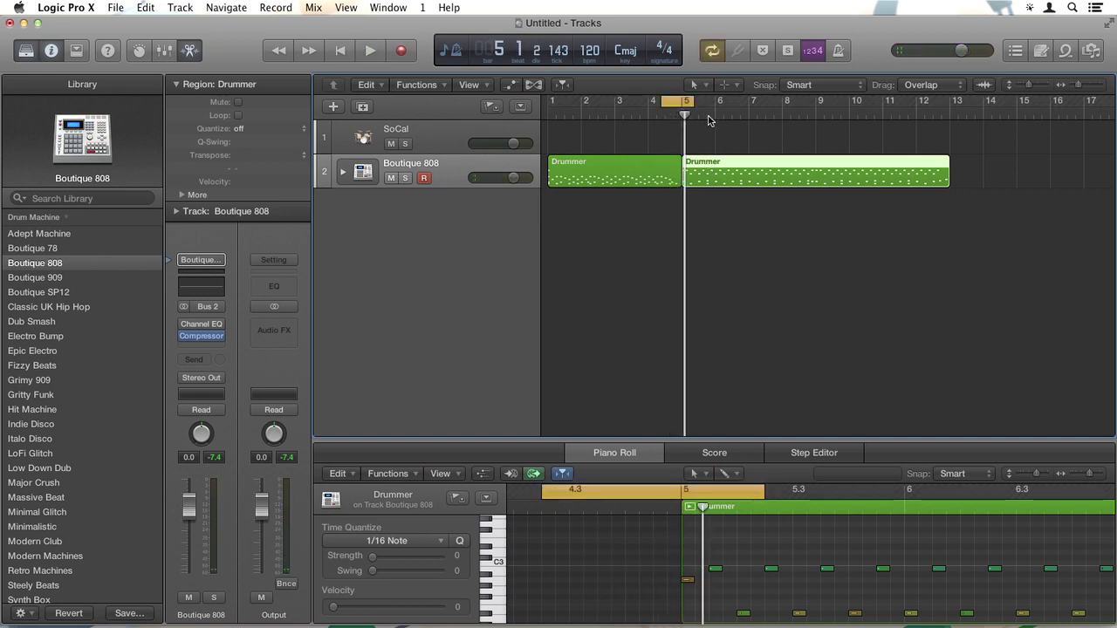
{"action": "left_click", "coordinate": [713, 51]}
{"action": "left_click", "coordinate": [714, 52]}
{"action": "left_click_drag", "start_coordinate": [685, 101], "coordinate": [715, 103]}
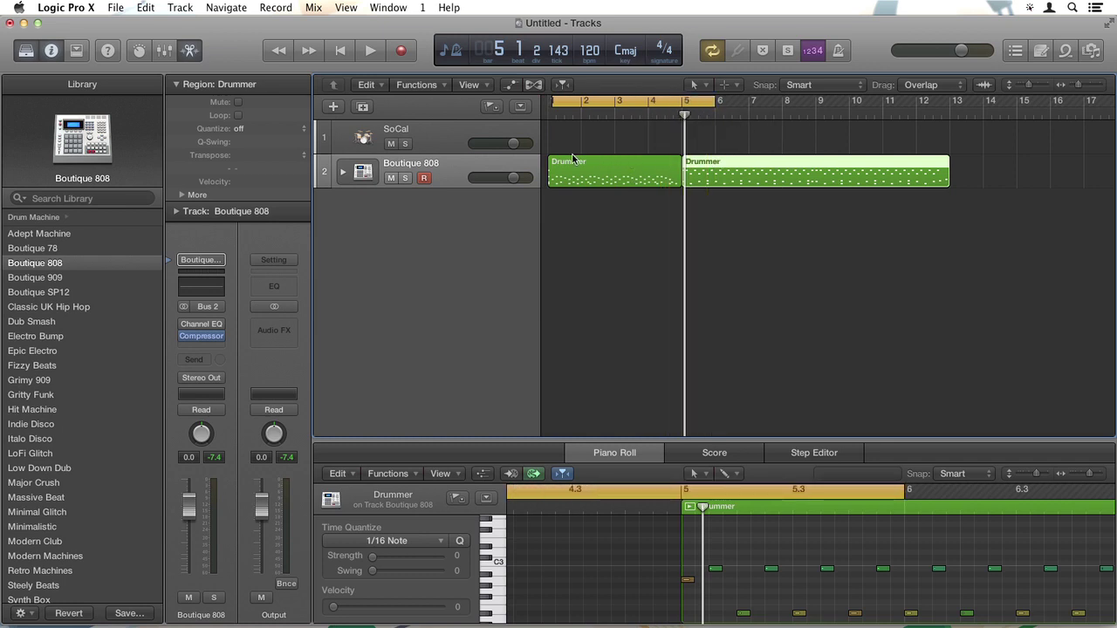
Delete the SoCal drummer track and drag the '80s Dance Bass Synth 20' Apple Loop (searched '80s da') to bar 1
{"action": "left_click", "coordinate": [432, 136]}
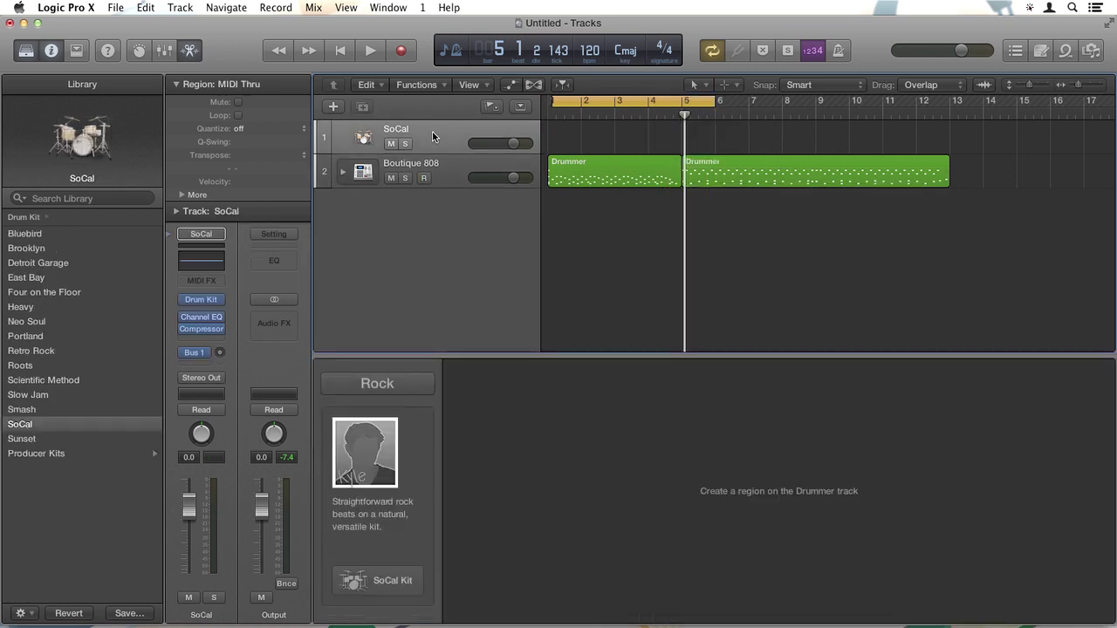
{"action": "key", "text": "super+BackSpace"}
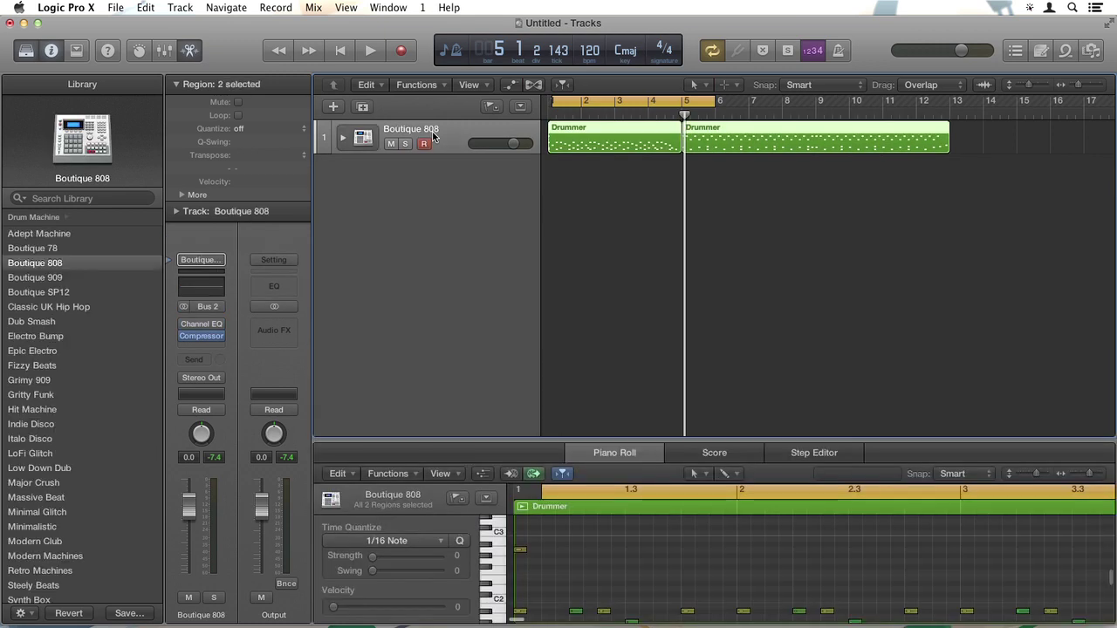
{"action": "left_click", "coordinate": [1066, 53]}
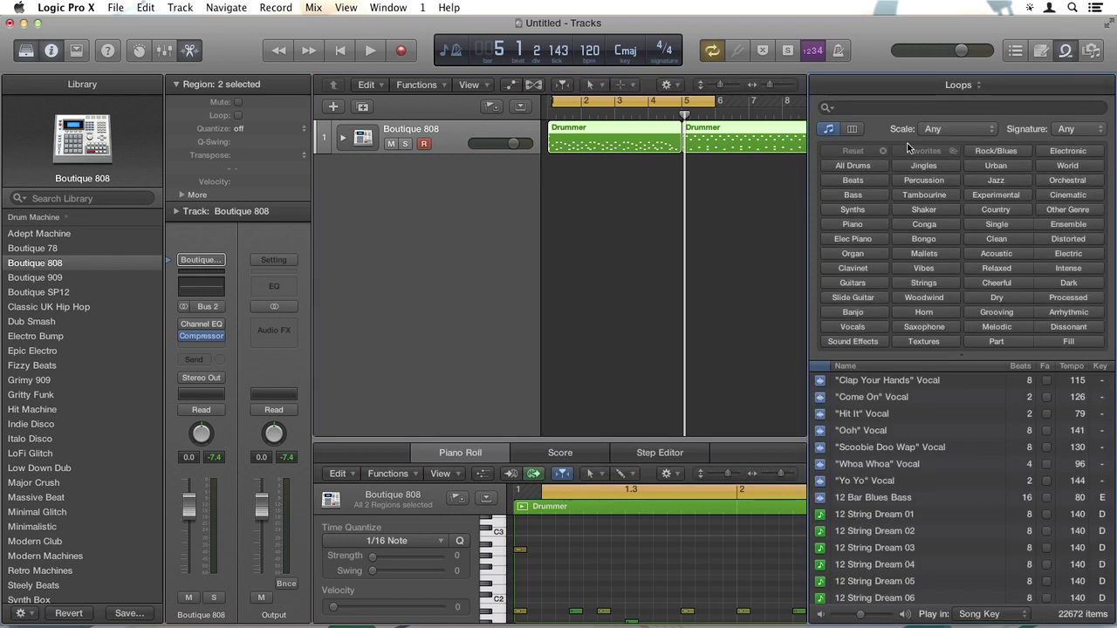
{"action": "left_click", "coordinate": [862, 108]}
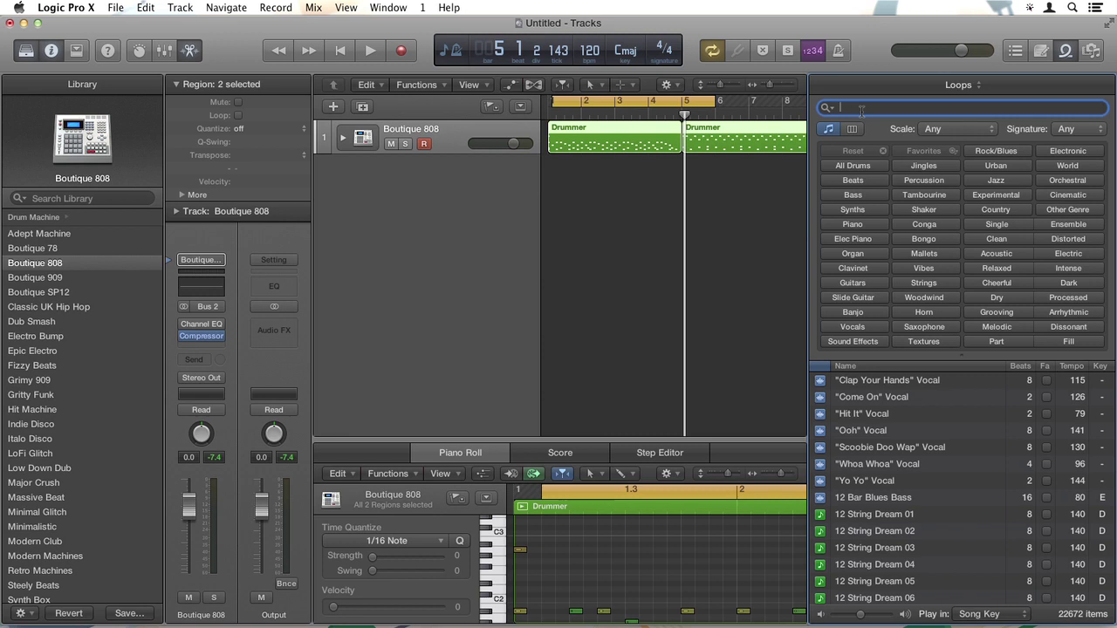
{"action": "type", "text": "80s da"}
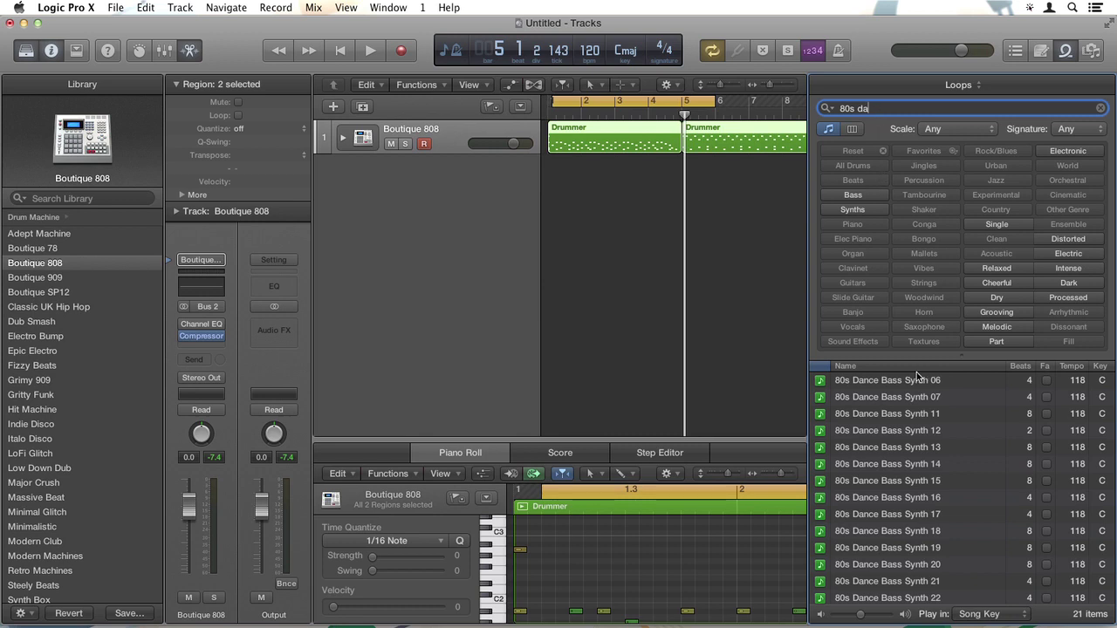
{"action": "scroll", "coordinate": [884, 532], "scroll_direction": "down", "scroll_amount": 2}
{"action": "left_click_drag", "start_coordinate": [885, 532], "coordinate": [557, 172]}
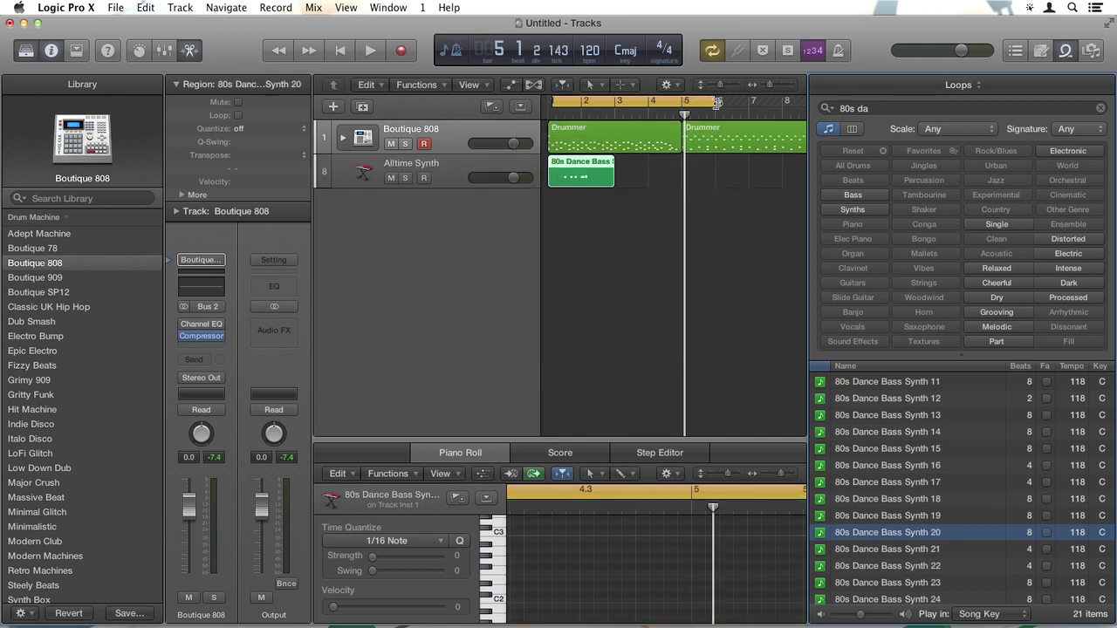
Shorten the cycle range to bars 1–3 and play it with the new bass loop
{"action": "left_click_drag", "start_coordinate": [716, 103], "coordinate": [619, 105]}
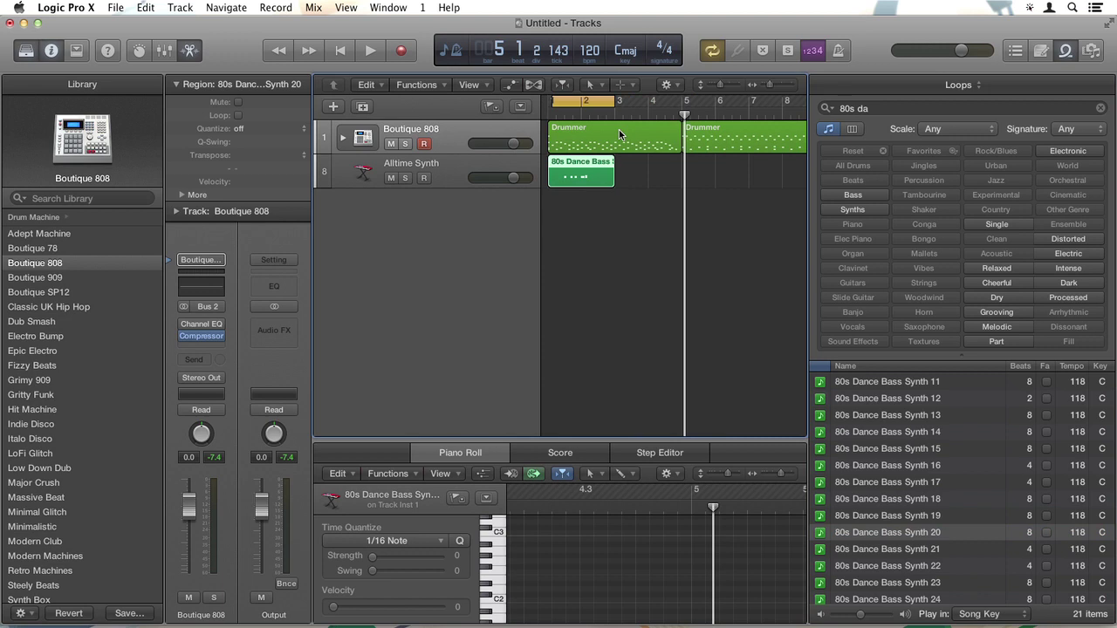
{"action": "key", "text": "space"}
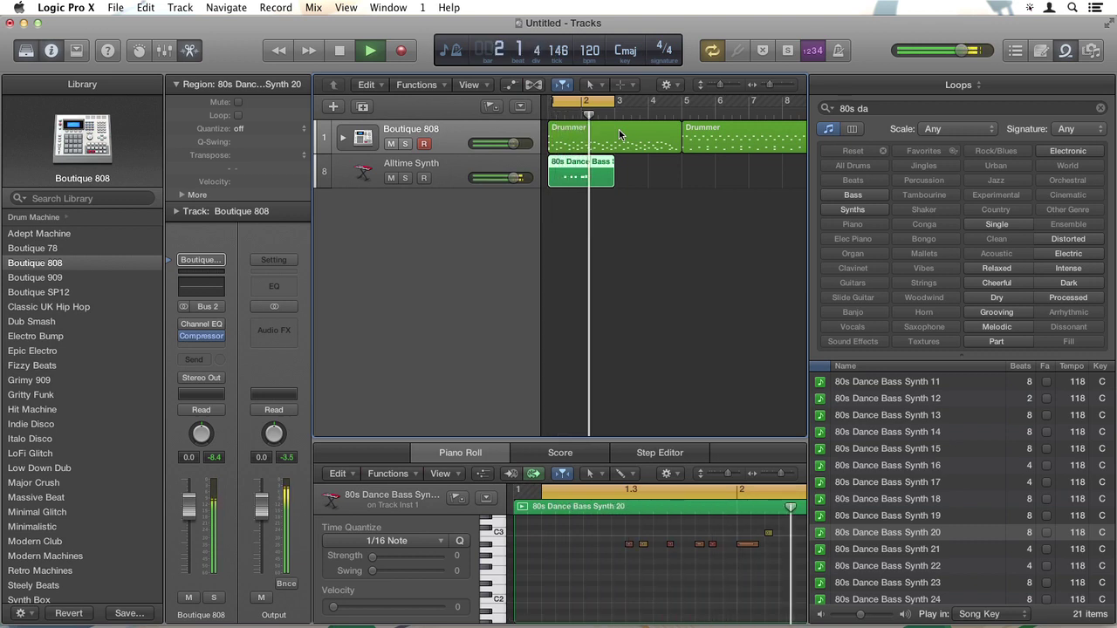
{"action": "key", "text": "space"}
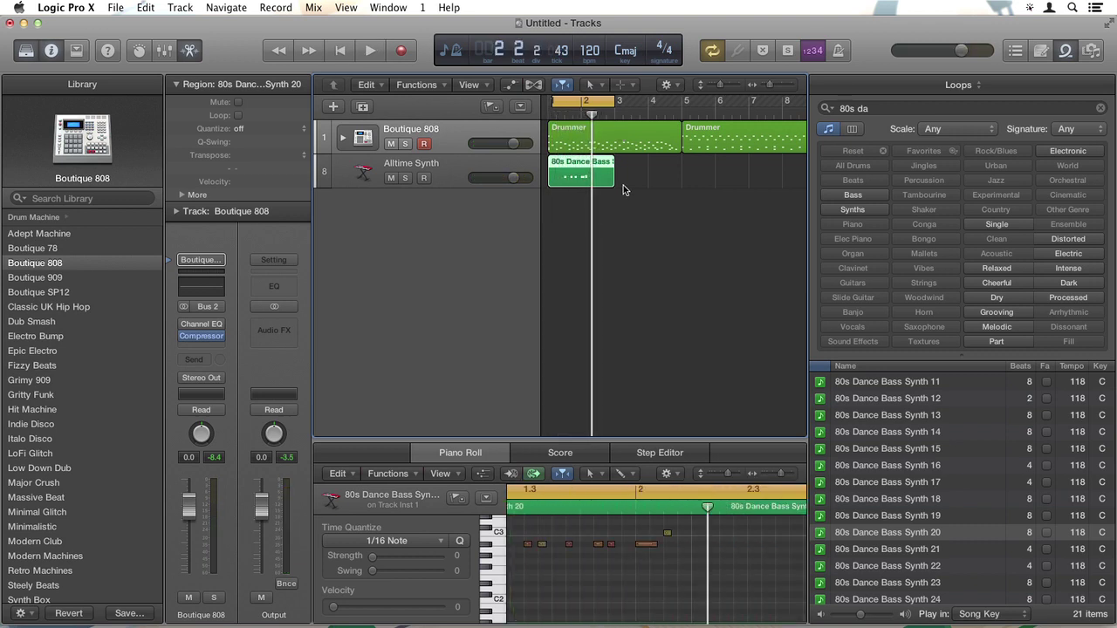
Chain the 80s Dance Bass Synth 21, 22 and 23 loops, looping 23 through bar 13
{"action": "left_click", "coordinate": [904, 553]}
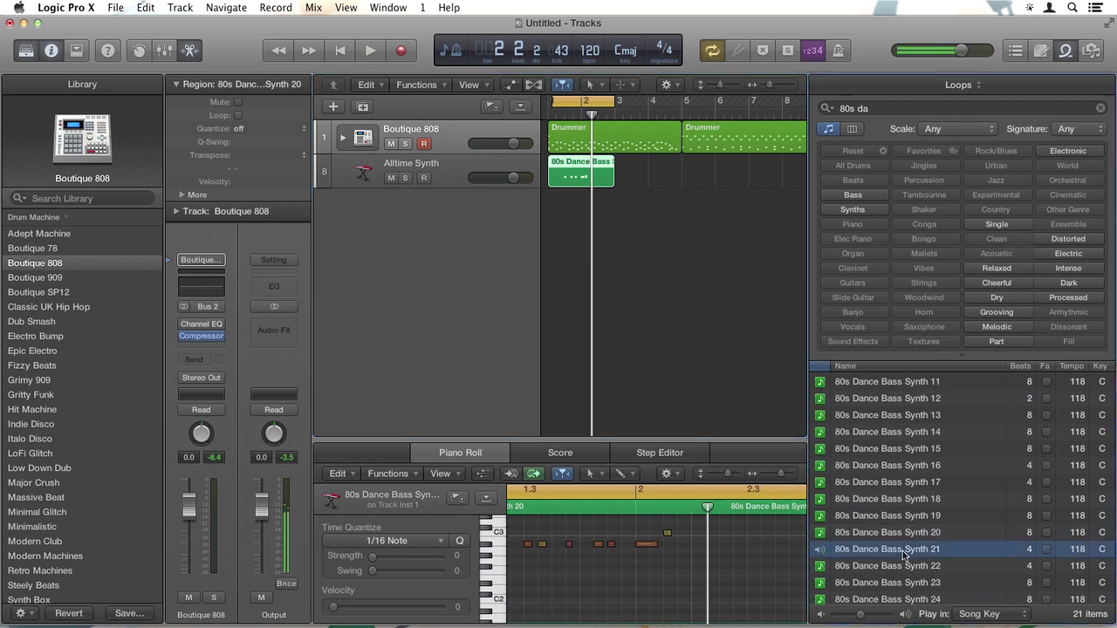
{"action": "left_click_drag", "start_coordinate": [903, 554], "coordinate": [631, 172]}
{"action": "left_click_drag", "start_coordinate": [913, 567], "coordinate": [665, 173]}
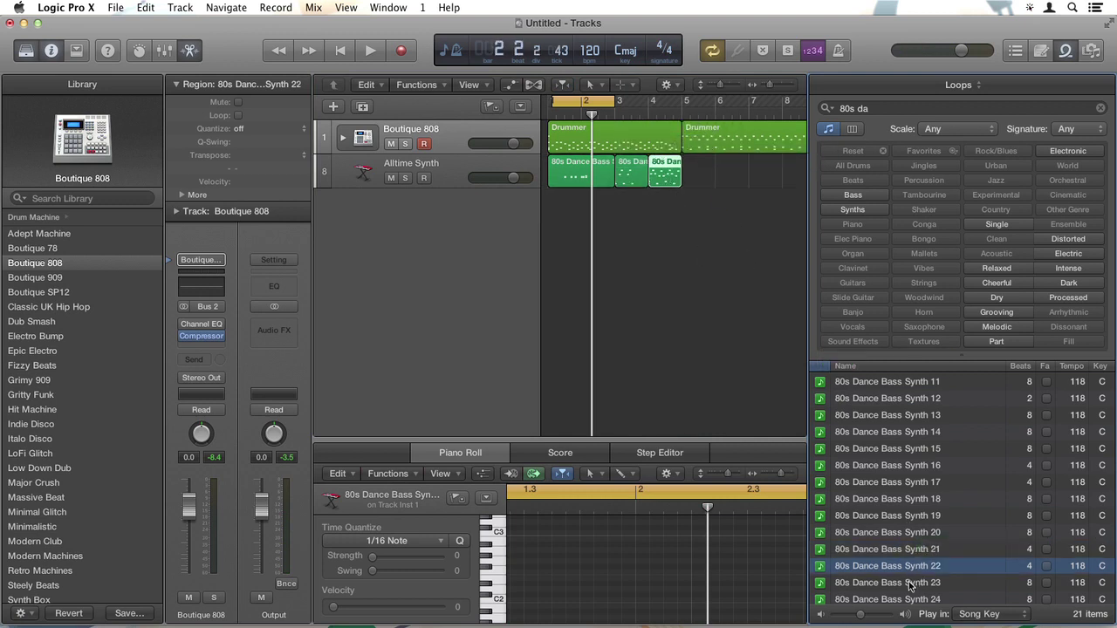
{"action": "left_click_drag", "start_coordinate": [909, 585], "coordinate": [698, 171]}
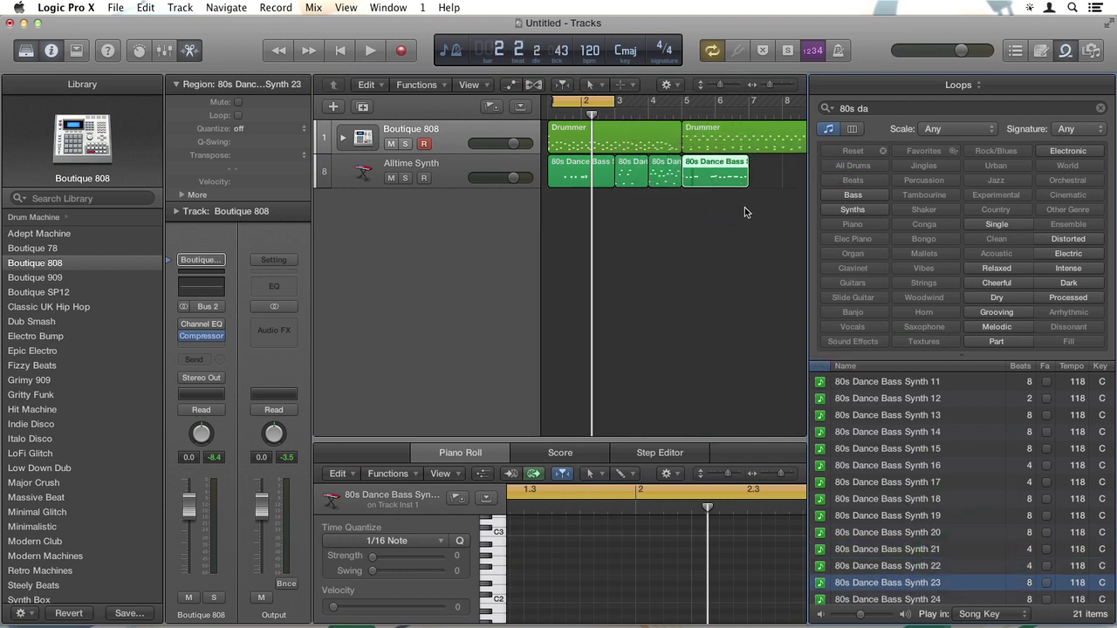
{"action": "scroll", "coordinate": [743, 207], "scroll_direction": "right", "scroll_amount": 5}
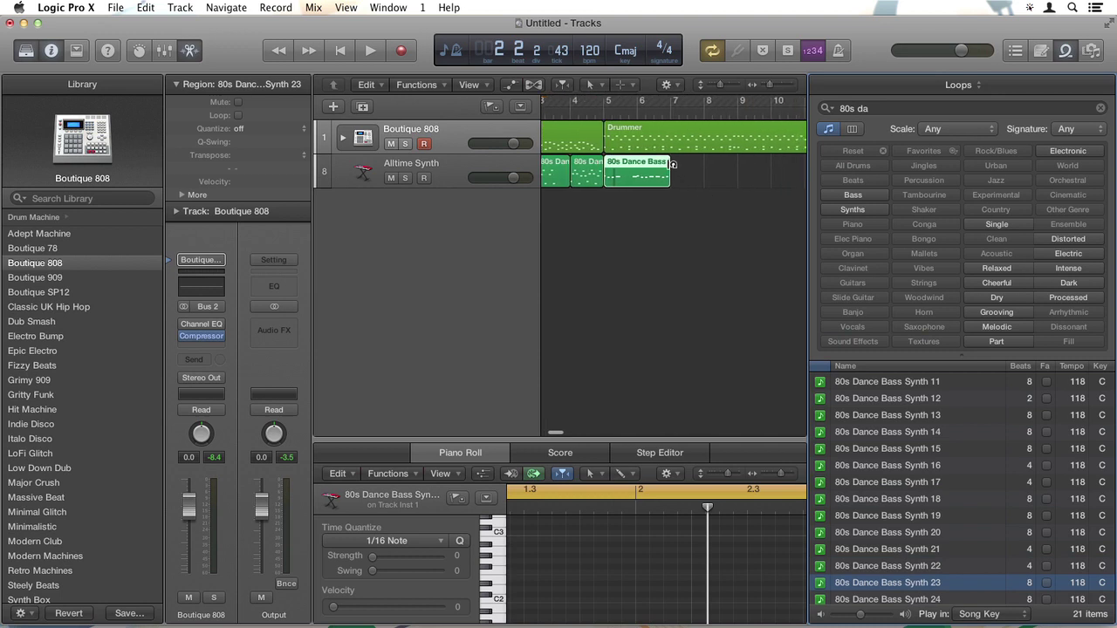
{"action": "left_click_drag", "start_coordinate": [672, 164], "coordinate": [696, 168]}
Close the Loops browser and play the arrangement briefly from the song start
{"action": "left_click", "coordinate": [1067, 52]}
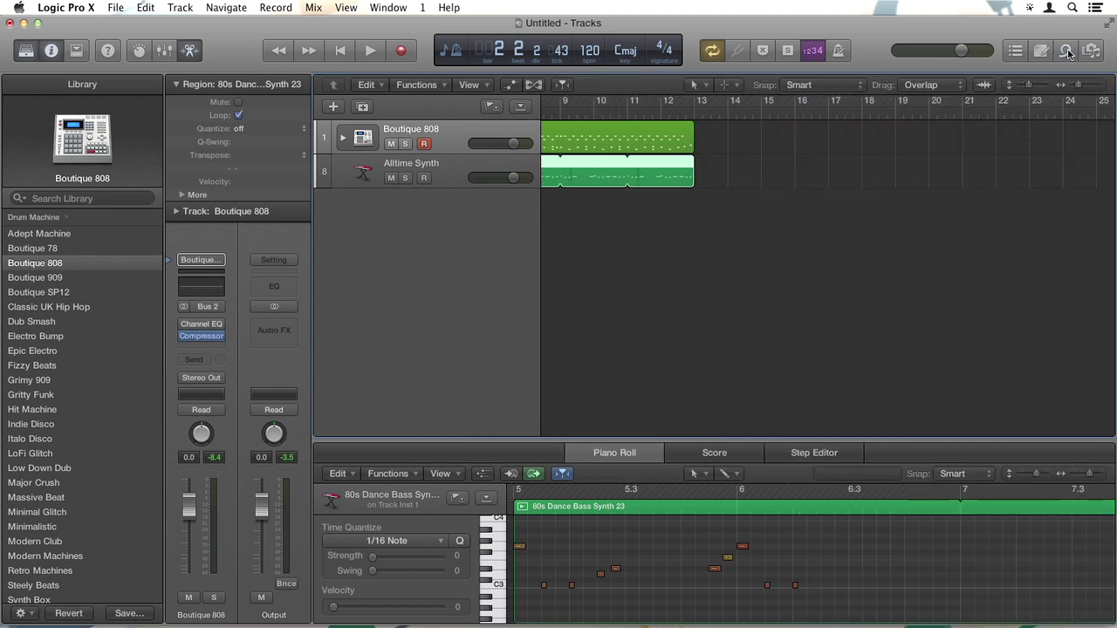
{"action": "scroll", "coordinate": [952, 165], "scroll_direction": "left", "scroll_amount": 10}
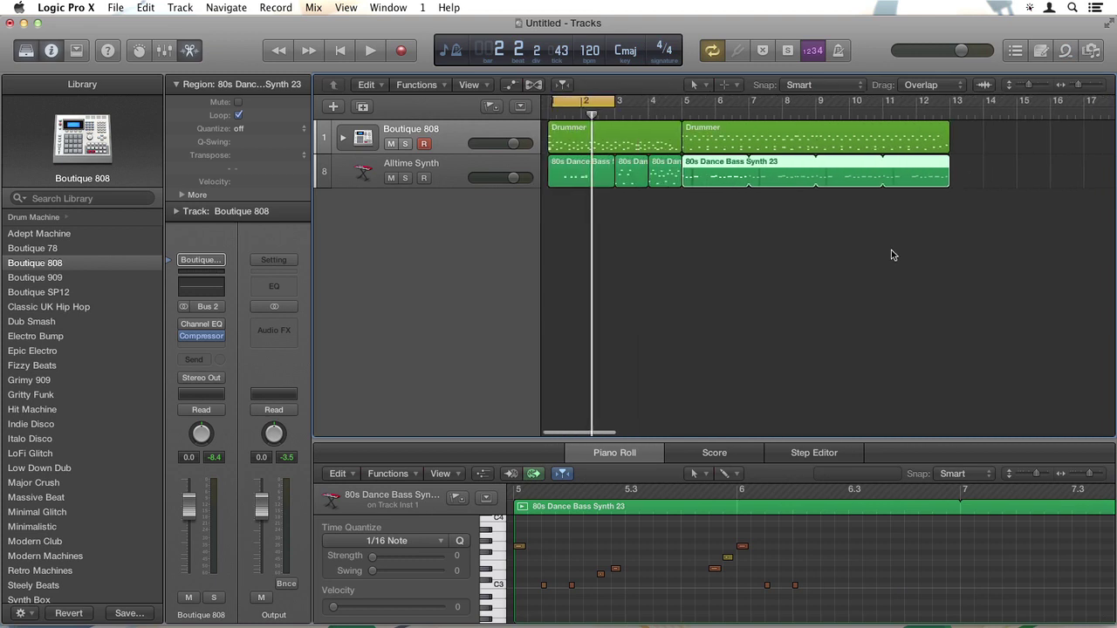
{"action": "left_click", "coordinate": [553, 117]}
{"action": "key", "text": "space"}
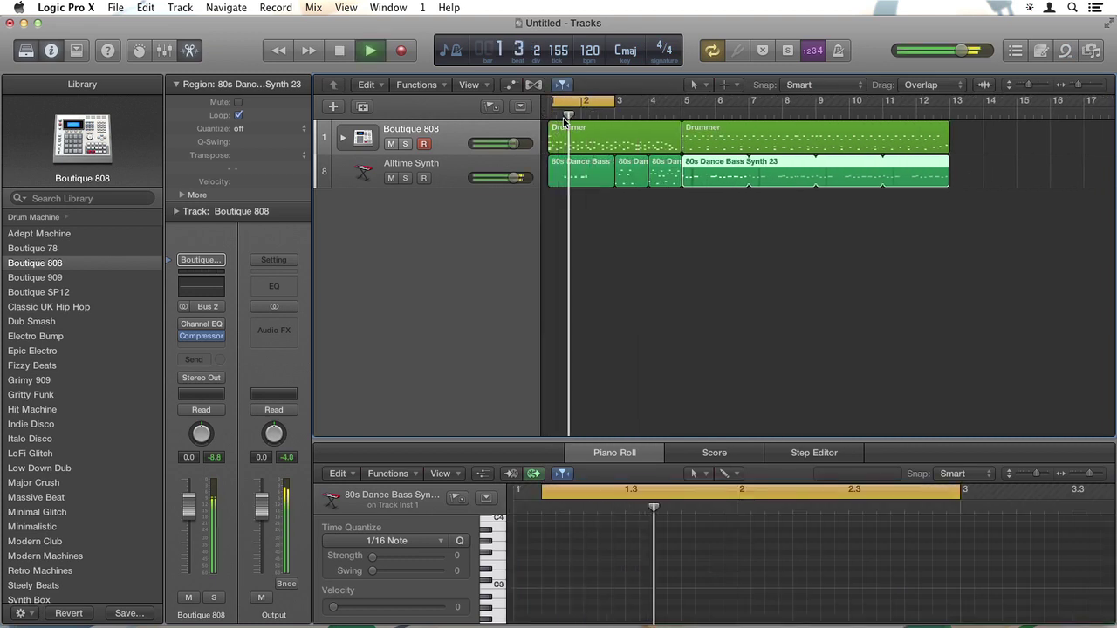
{"action": "key", "text": "space"}
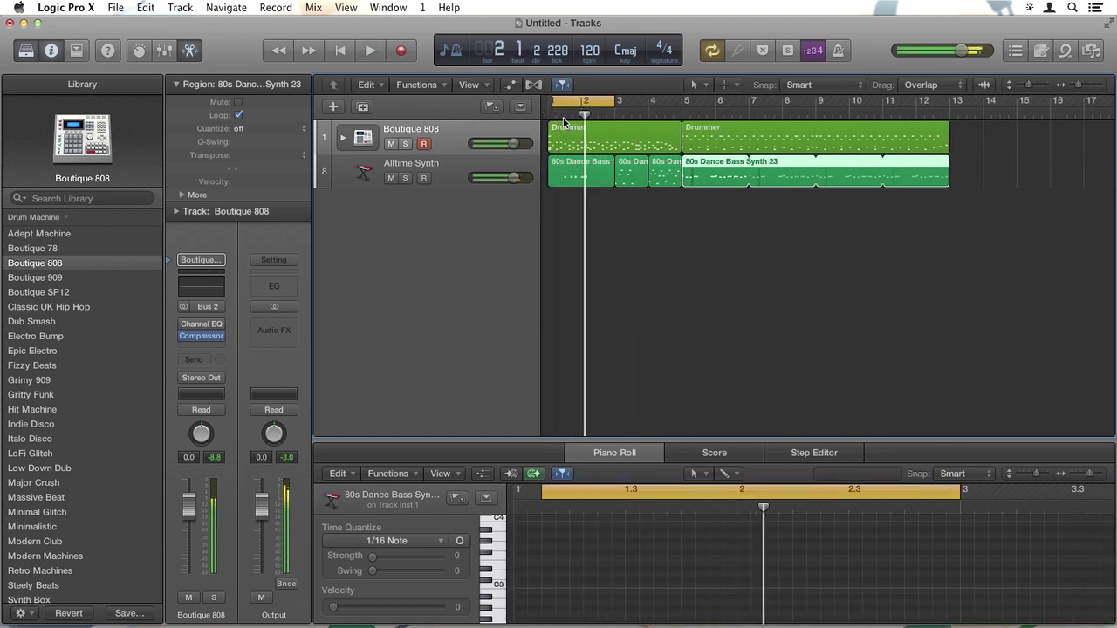
Load the Dream Dancer patch on the Alltime Synth track, keeping the name Dream Dancer
{"action": "left_click", "coordinate": [441, 170]}
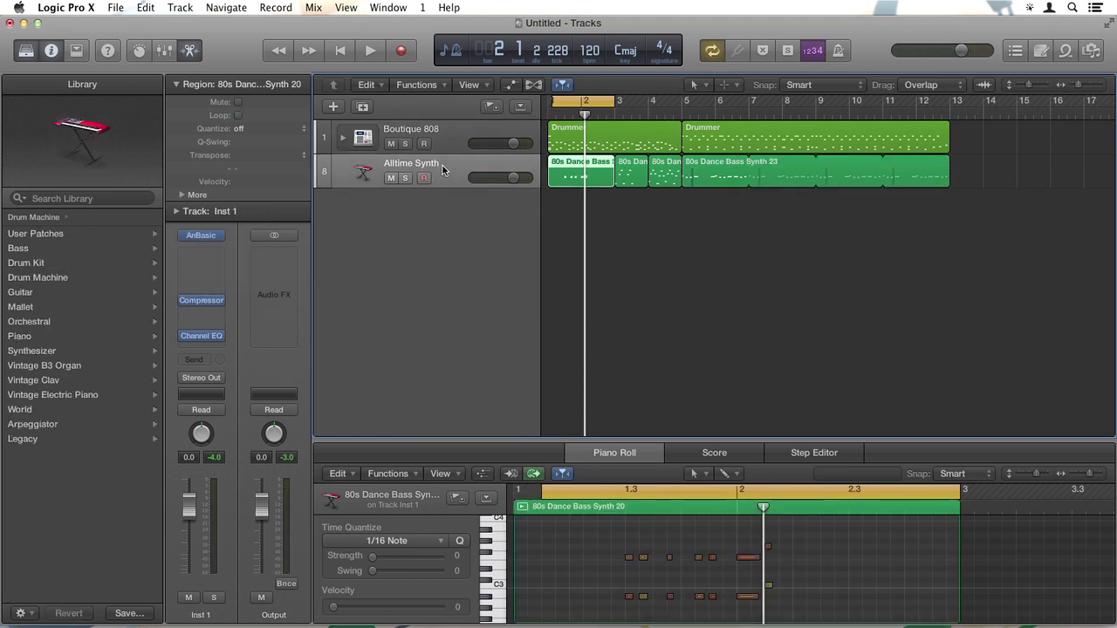
{"action": "left_click", "coordinate": [67, 199]}
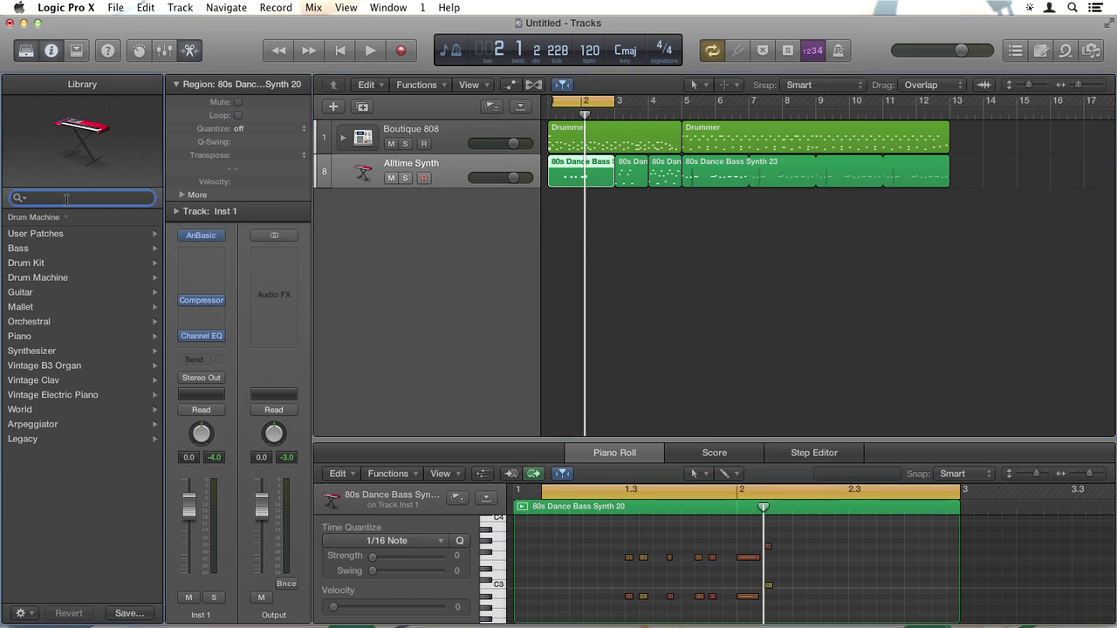
{"action": "type", "text": "dream"}
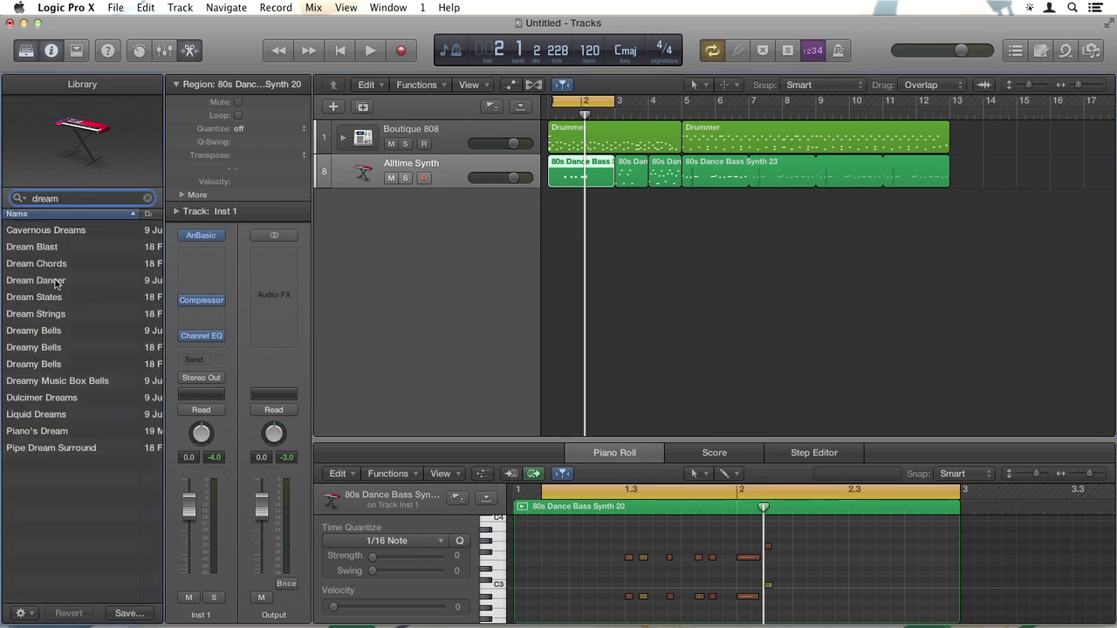
{"action": "left_click", "coordinate": [42, 281]}
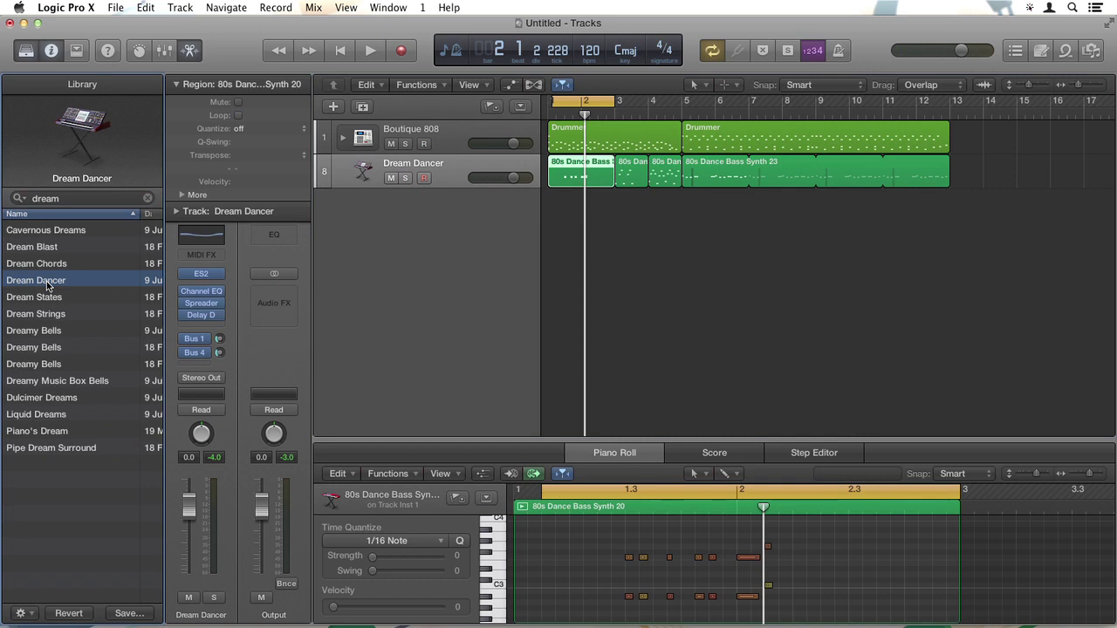
{"action": "double_click", "coordinate": [439, 168]}
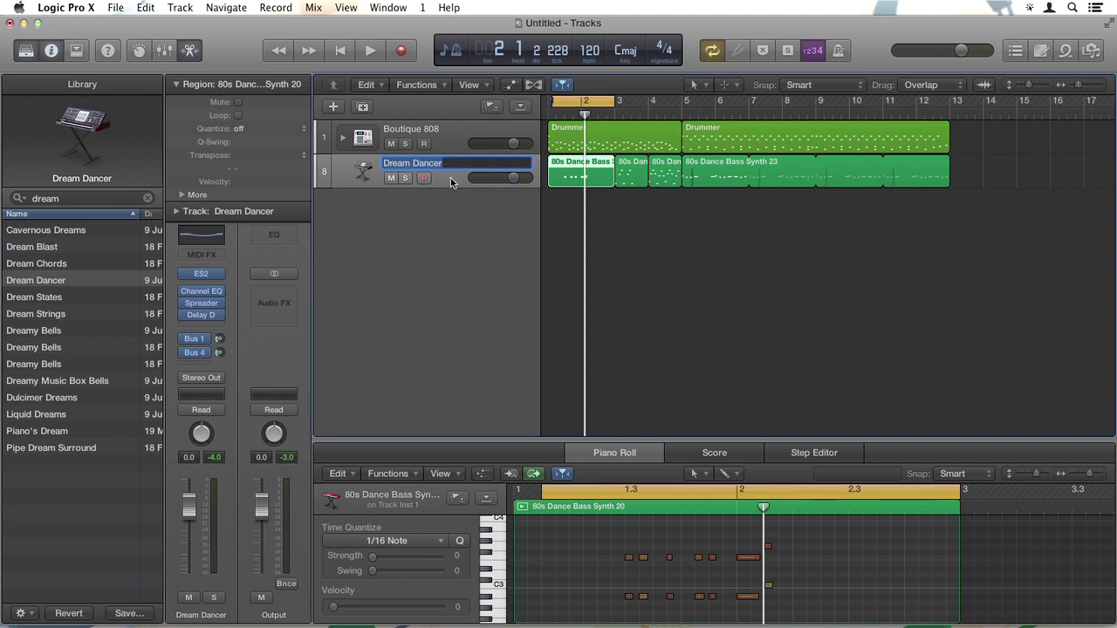
{"action": "key", "text": "Return"}
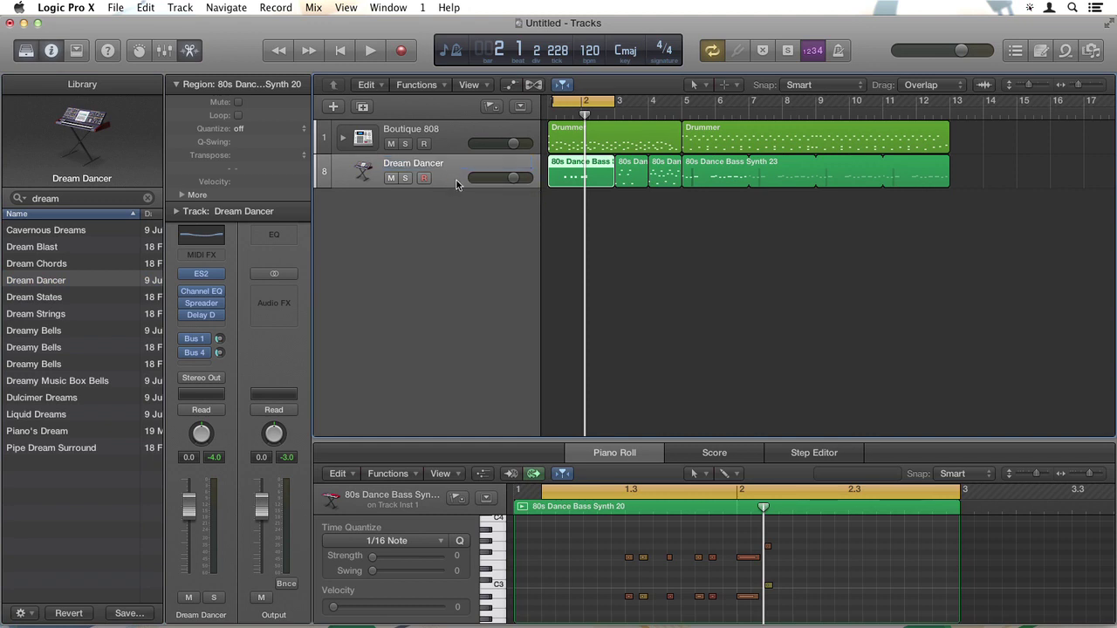
Play the Dream Dancer bass soloed, then unsolo it
{"action": "left_click", "coordinate": [405, 179]}
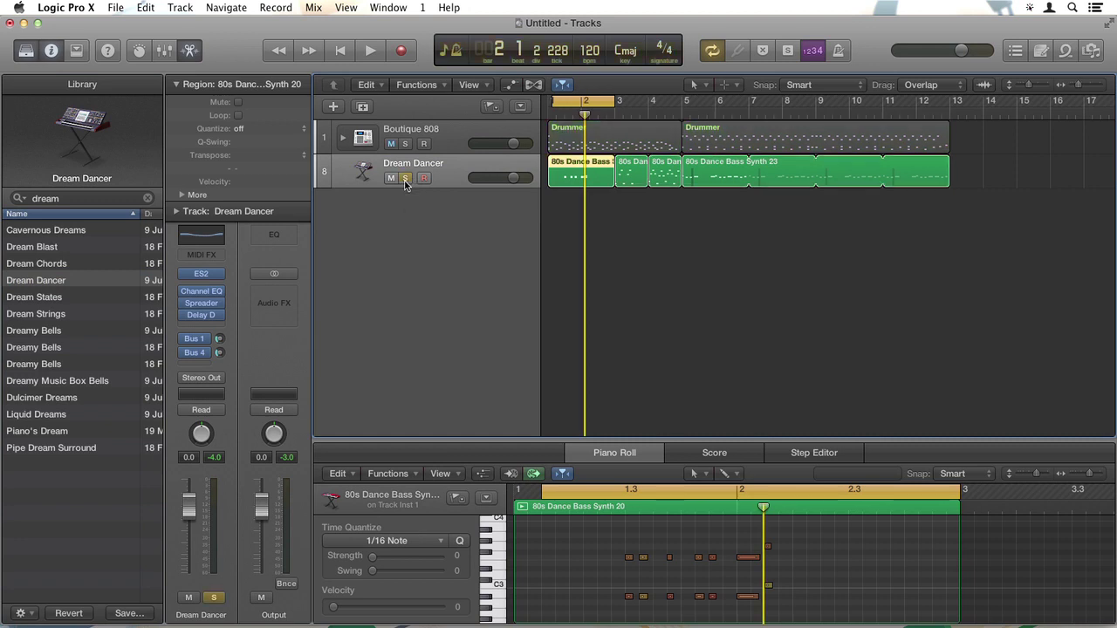
{"action": "key", "text": "space"}
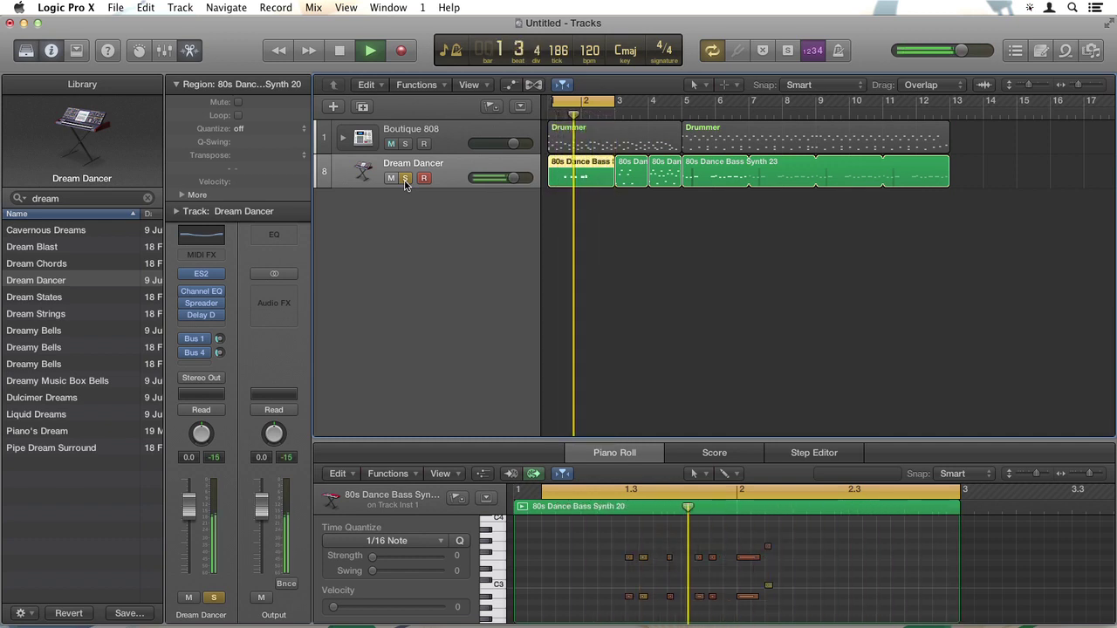
{"action": "key", "text": "space"}
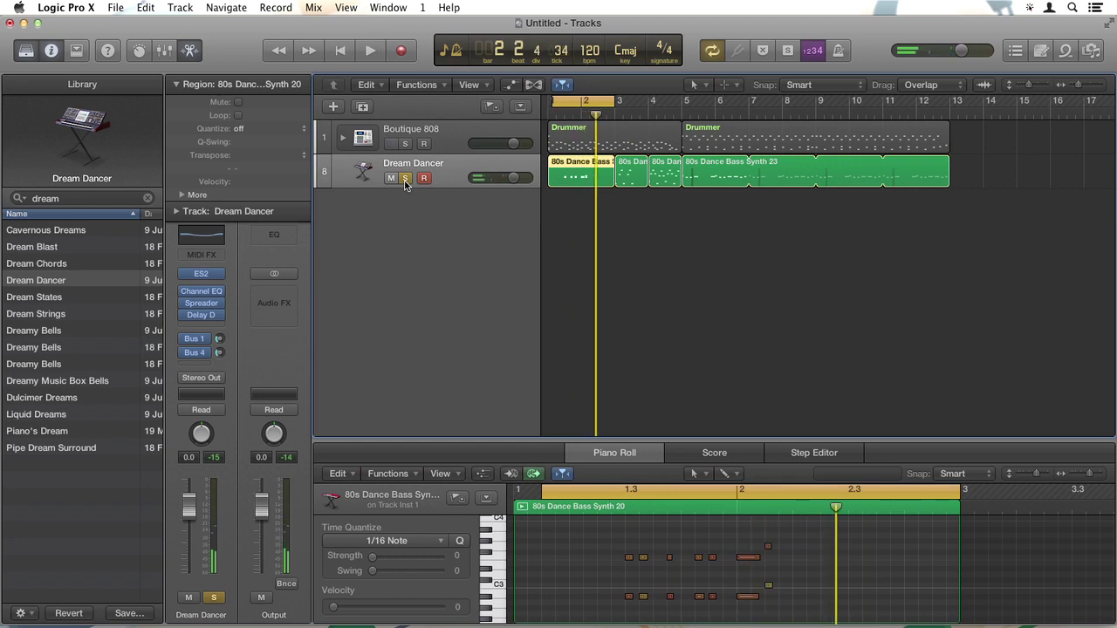
{"action": "left_click", "coordinate": [405, 179]}
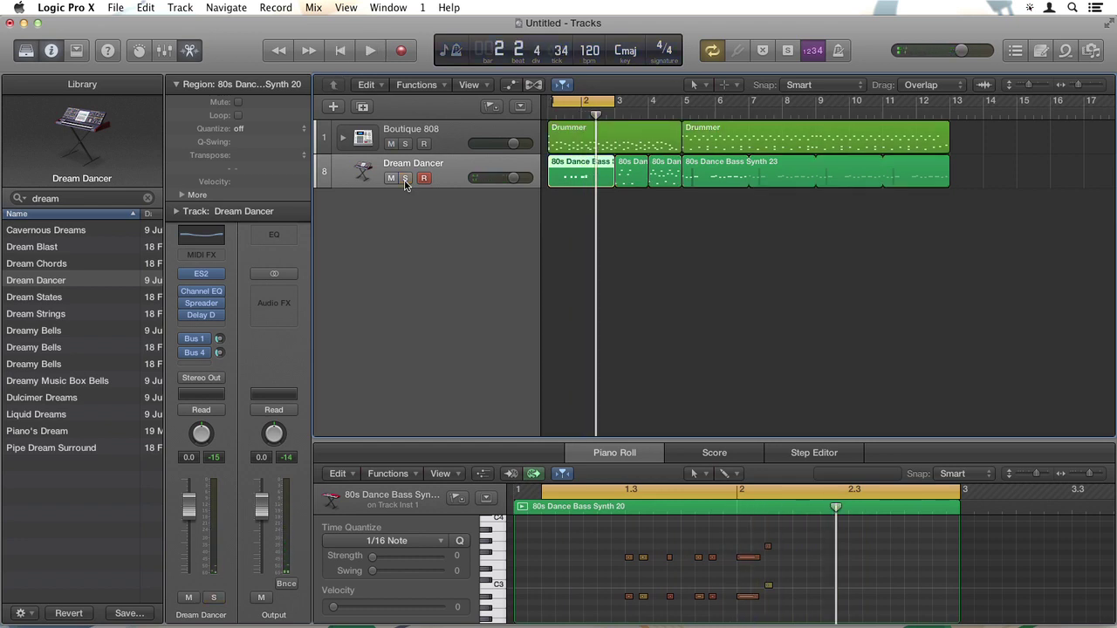
Play all tracks together with Cycle turned off, then stop at bar 1
{"action": "key", "text": "space"}
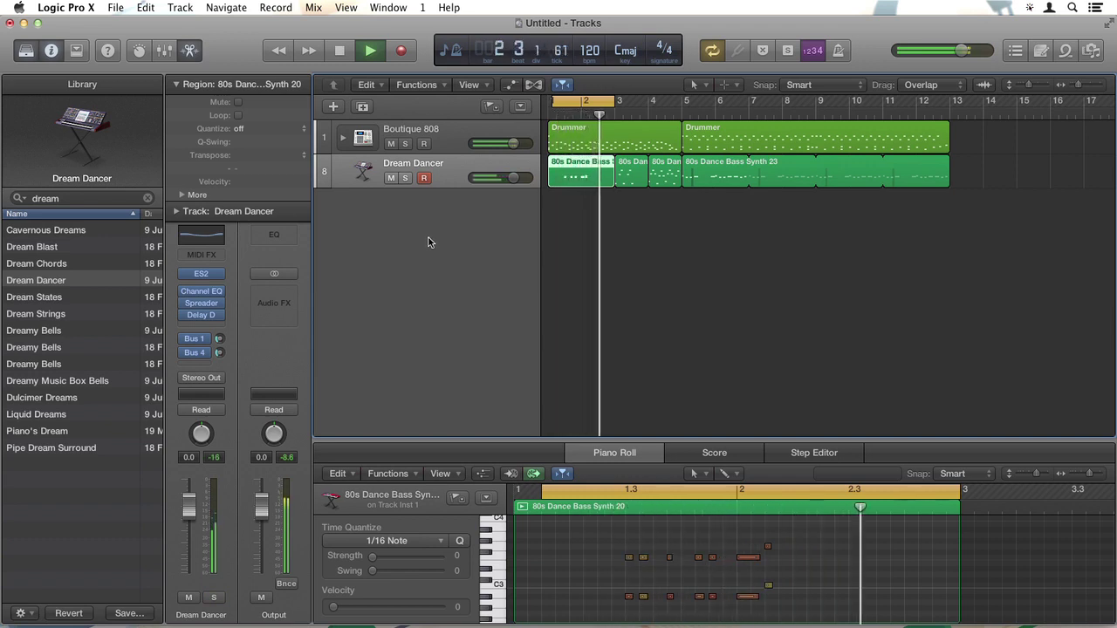
{"action": "left_click", "coordinate": [599, 105]}
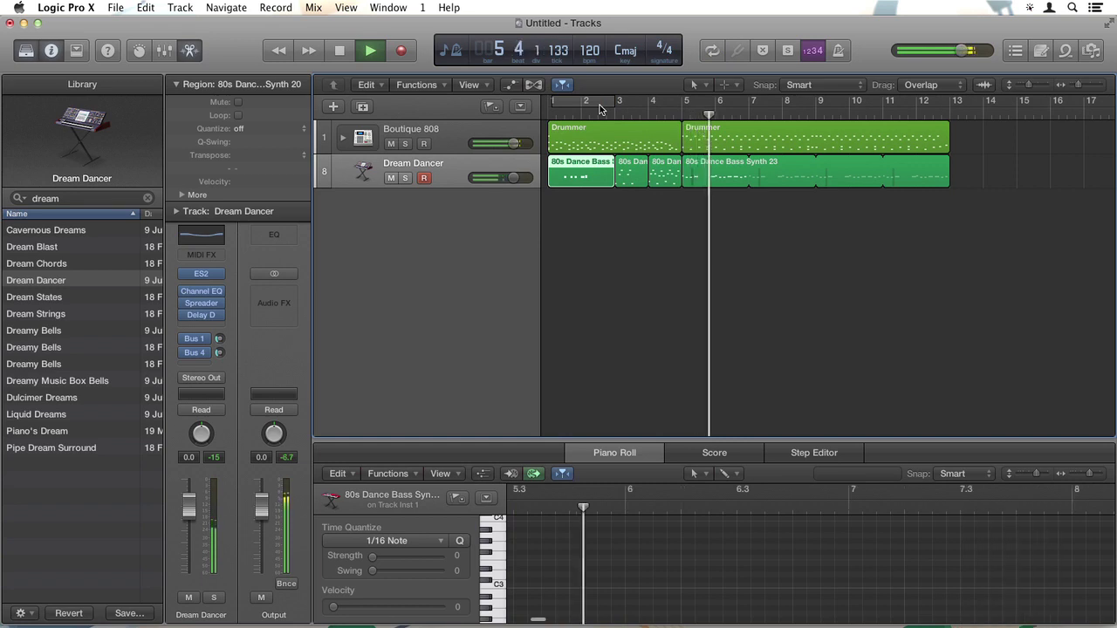
{"action": "key", "text": "space"}
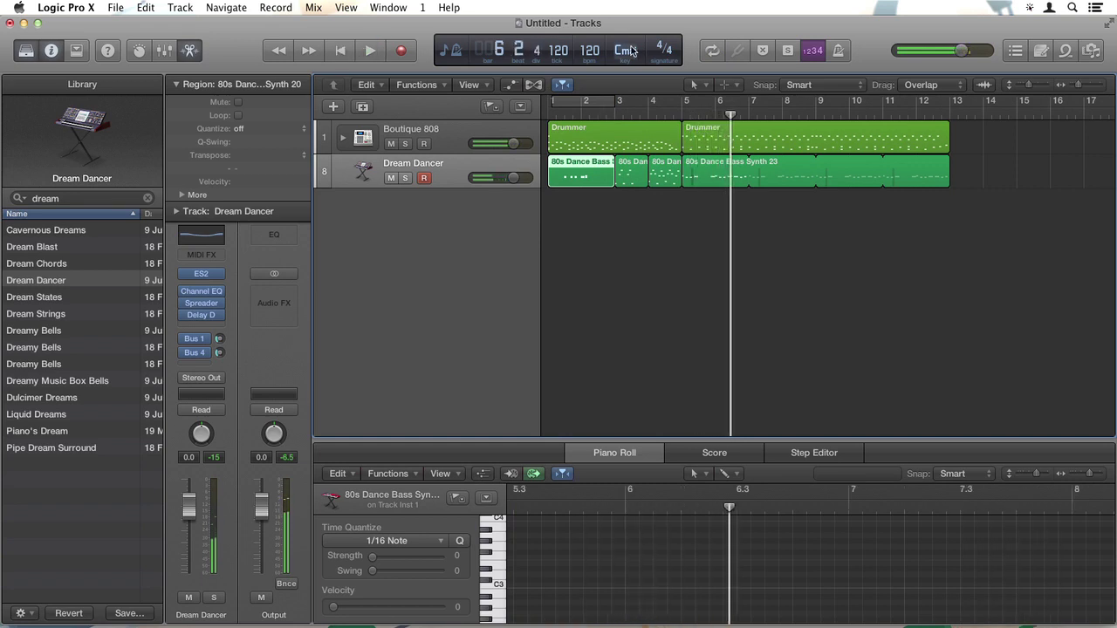
{"action": "left_click", "coordinate": [550, 116]}
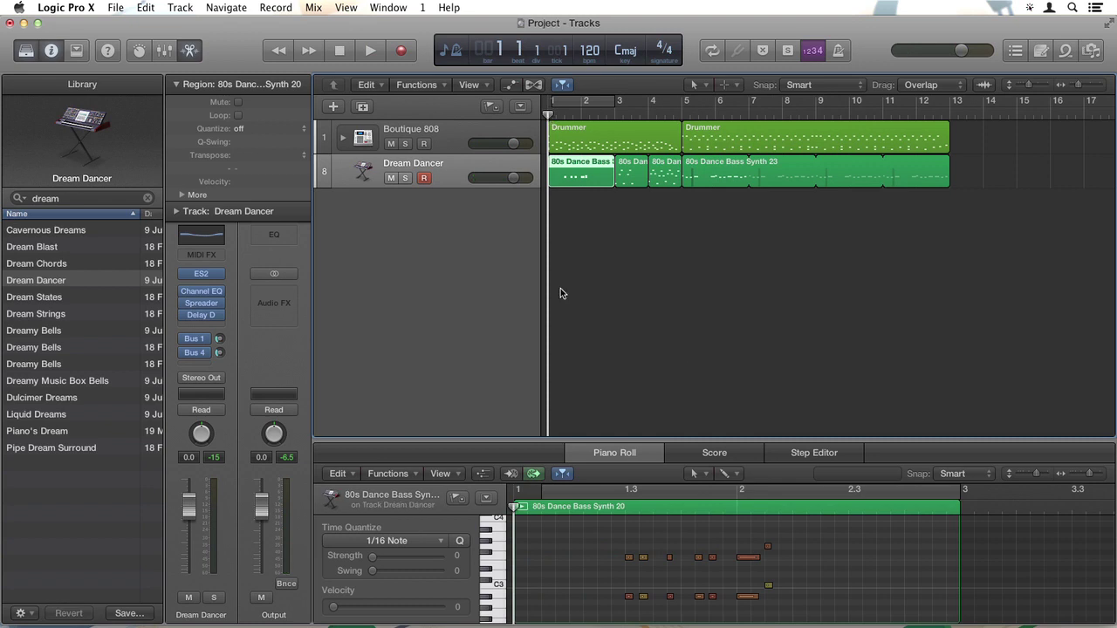
Create a new Audio track, Audio 1, beneath Dream Dancer
{"action": "left_click", "coordinate": [333, 108]}
{"action": "left_click", "coordinate": [563, 63]}
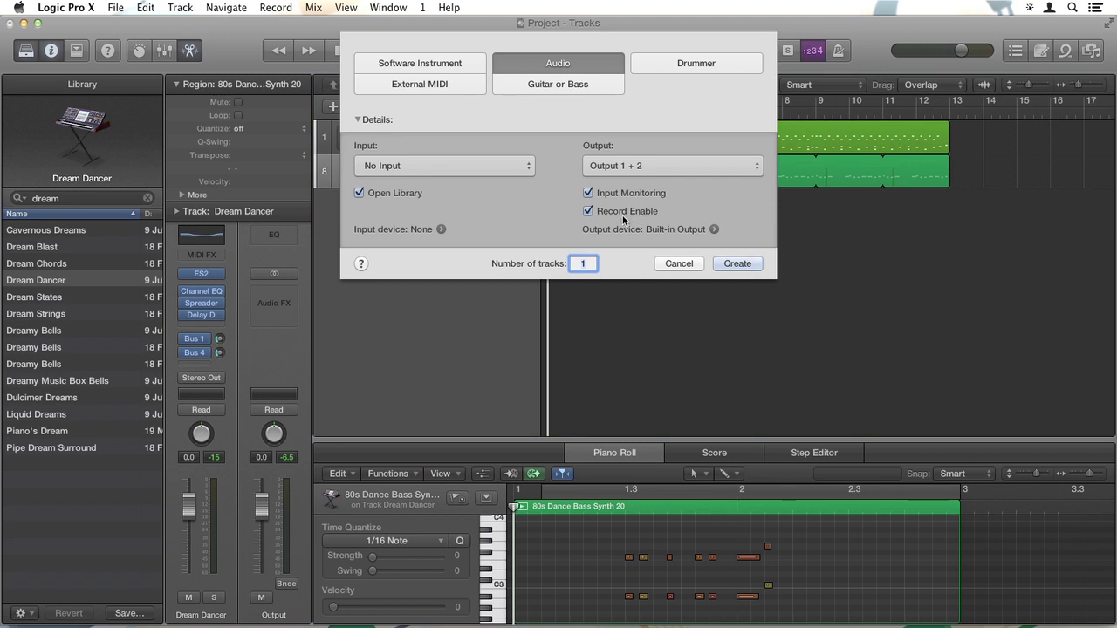
{"action": "left_click", "coordinate": [739, 265]}
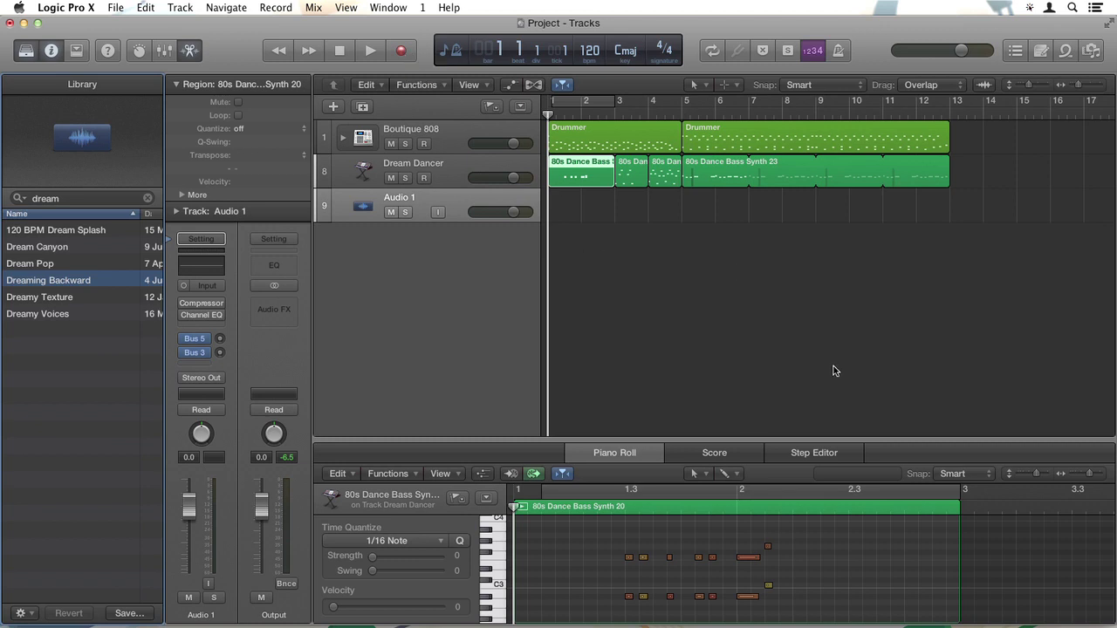
Search the loops for '70s' and place 70s Choral Riff Layers on the audio track at bar 4
{"action": "left_click", "coordinate": [1068, 54]}
{"action": "scroll", "coordinate": [932, 497], "scroll_direction": "down", "scroll_amount": 5}
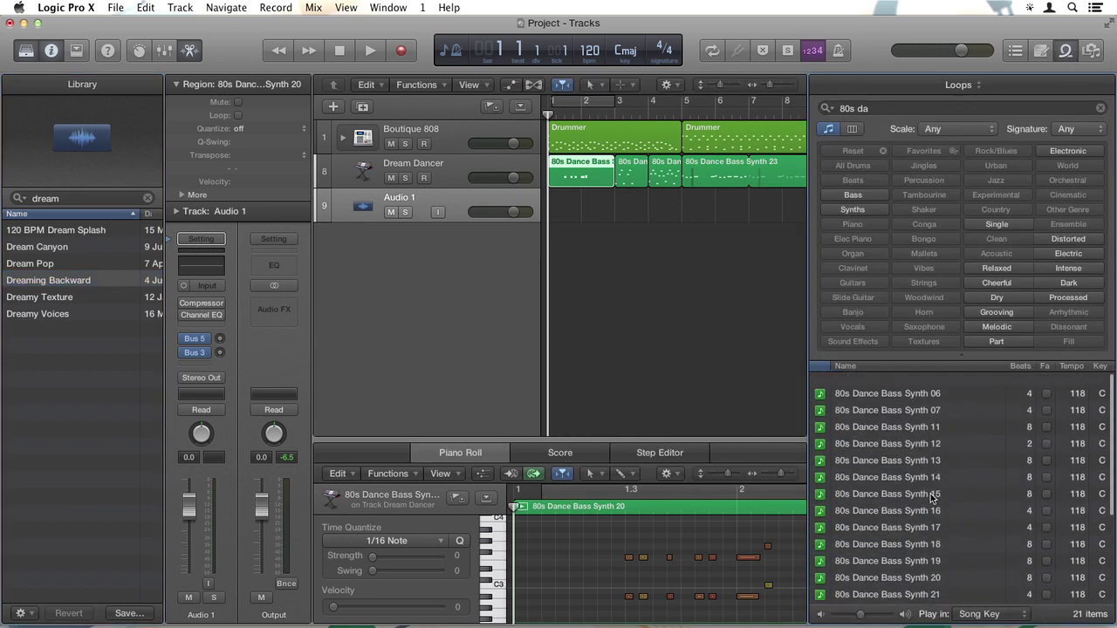
{"action": "triple_click", "coordinate": [881, 106]}
{"action": "key", "text": "BackSpace"}
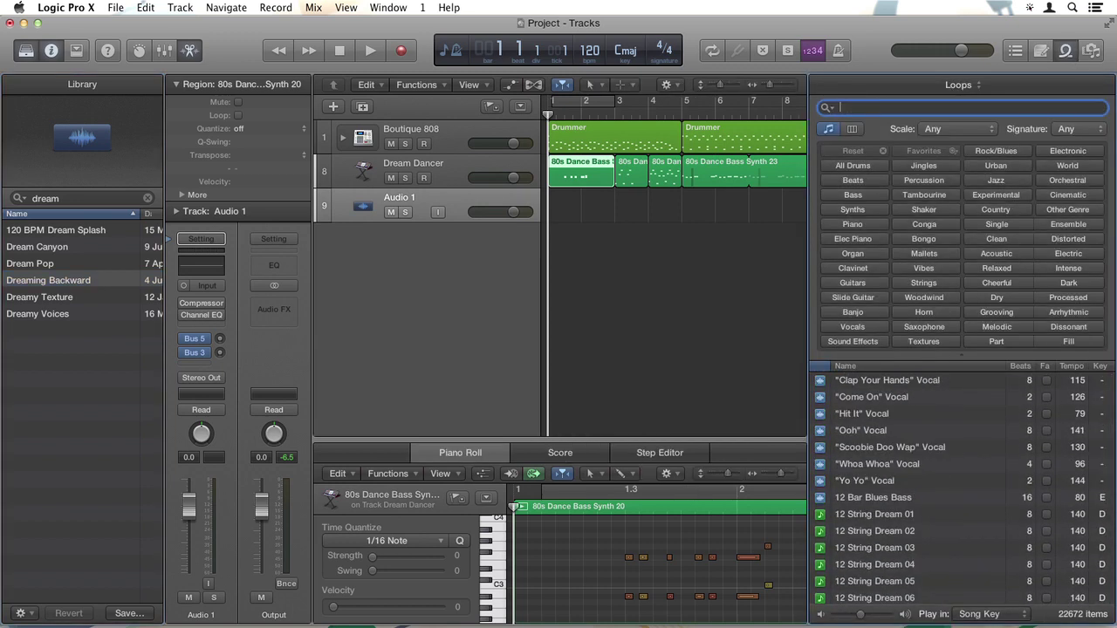
{"action": "scroll", "coordinate": [965, 508], "scroll_direction": "down", "scroll_amount": 5}
{"action": "type", "text": "70s"}
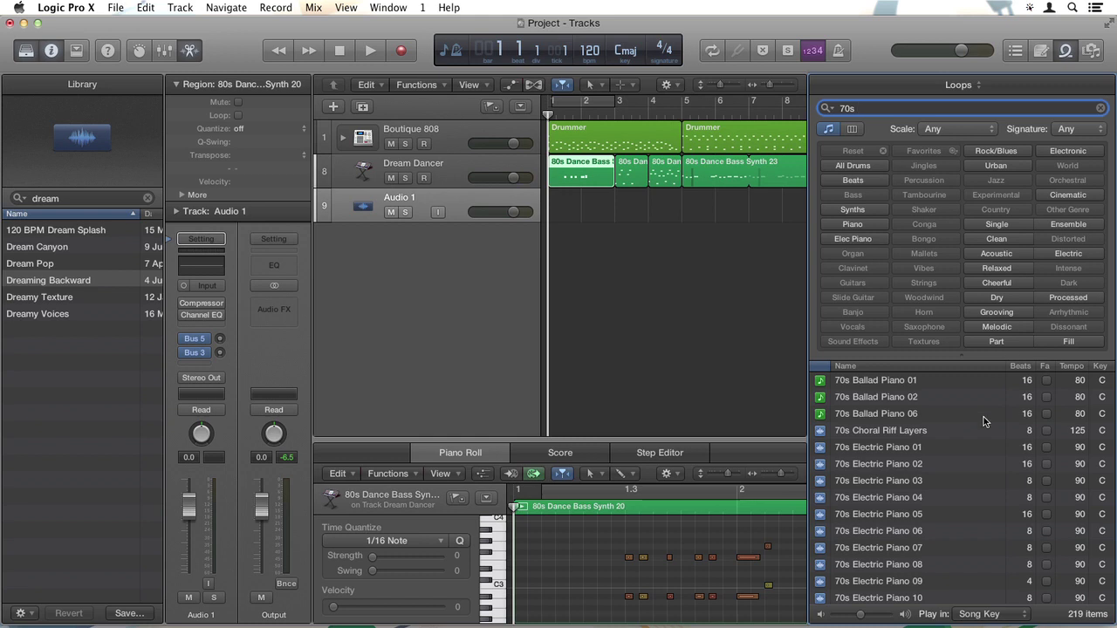
{"action": "left_click", "coordinate": [916, 431]}
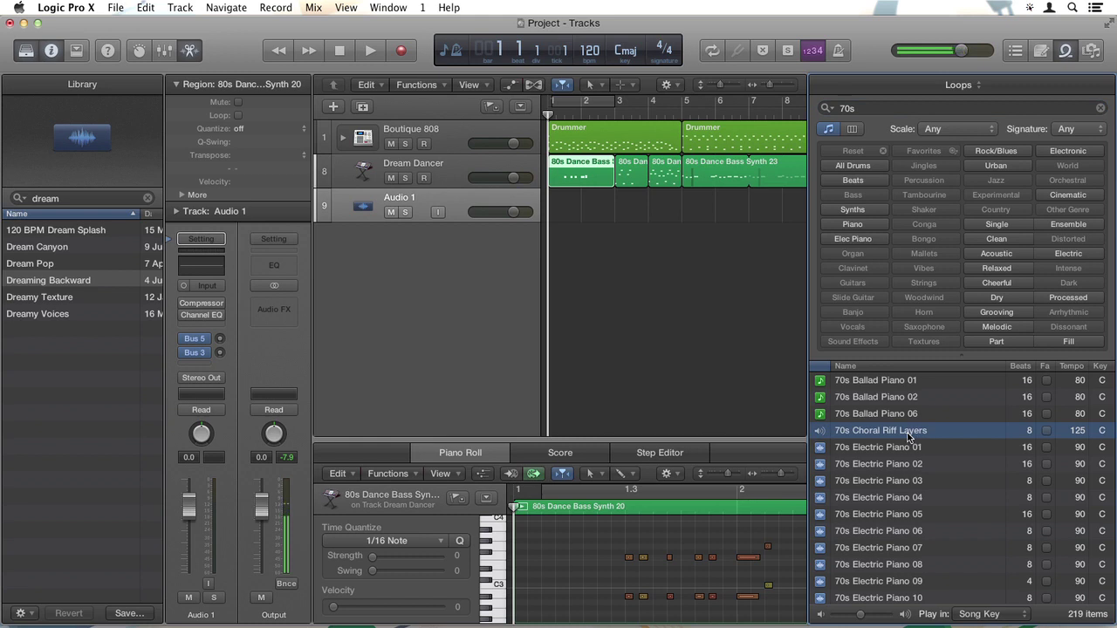
{"action": "left_click_drag", "start_coordinate": [908, 437], "coordinate": [662, 212]}
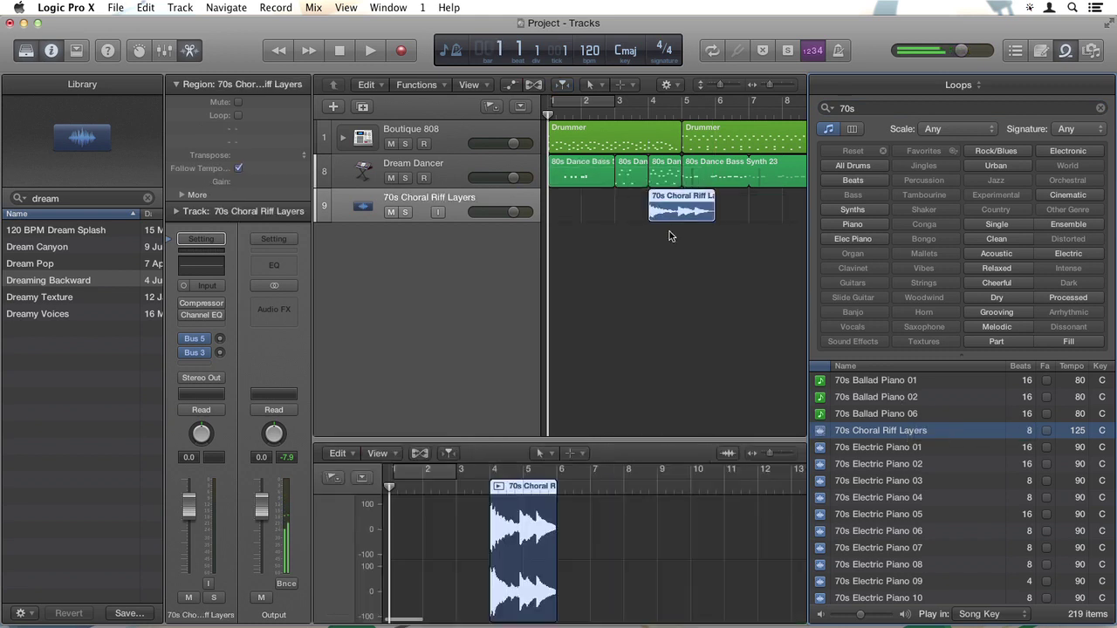
Play briefly from bar 3 beat 3 to hear the choral riff entry
{"action": "left_click", "coordinate": [632, 114]}
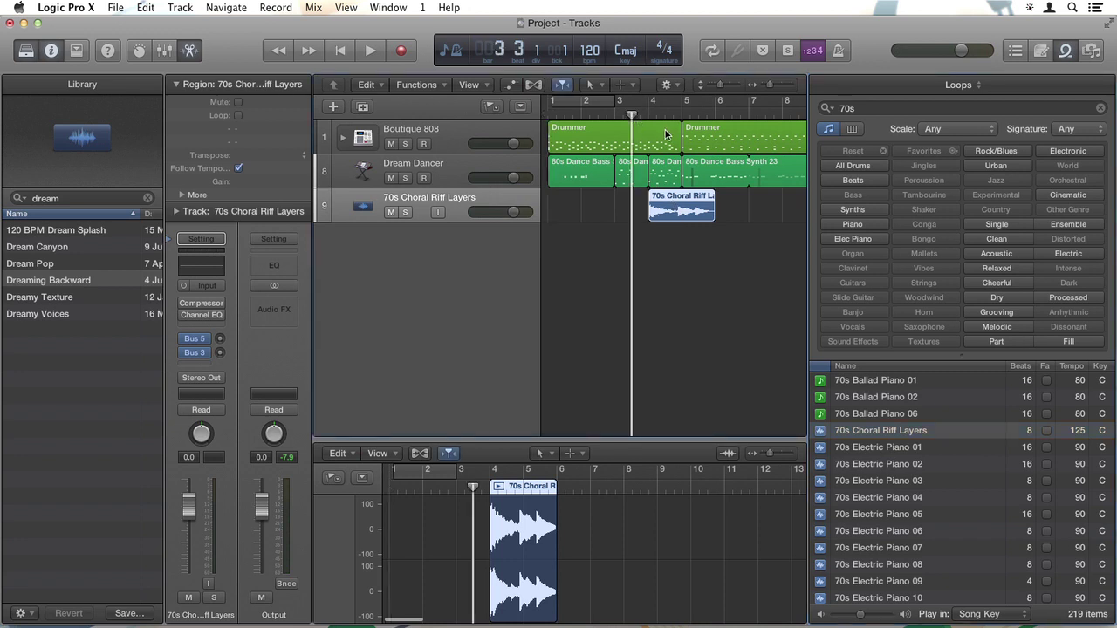
{"action": "key", "text": "space"}
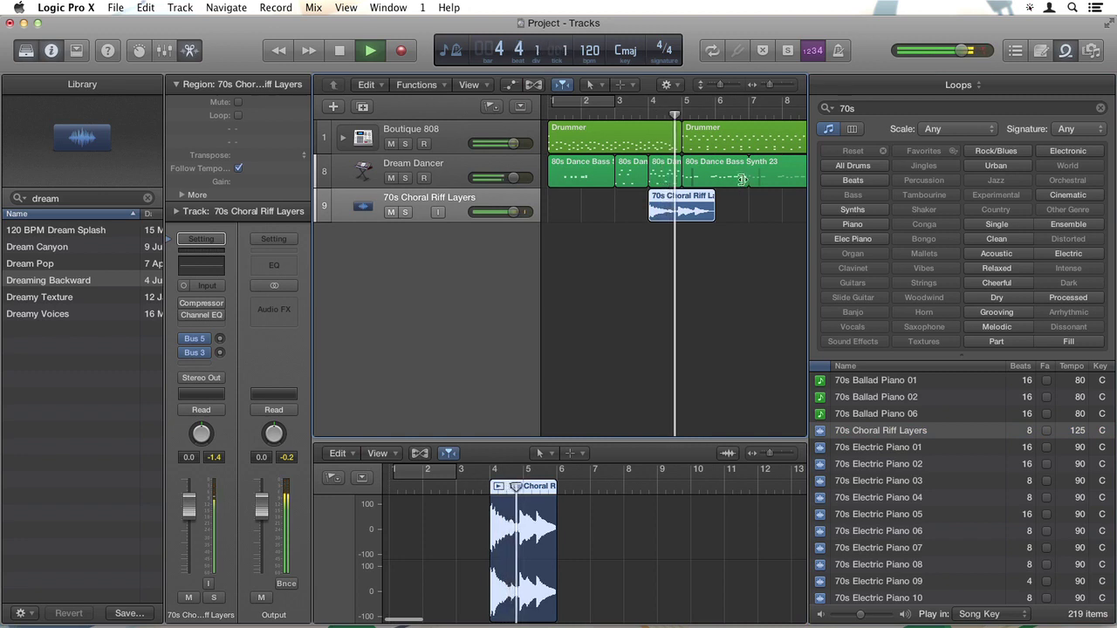
{"action": "key", "text": "space"}
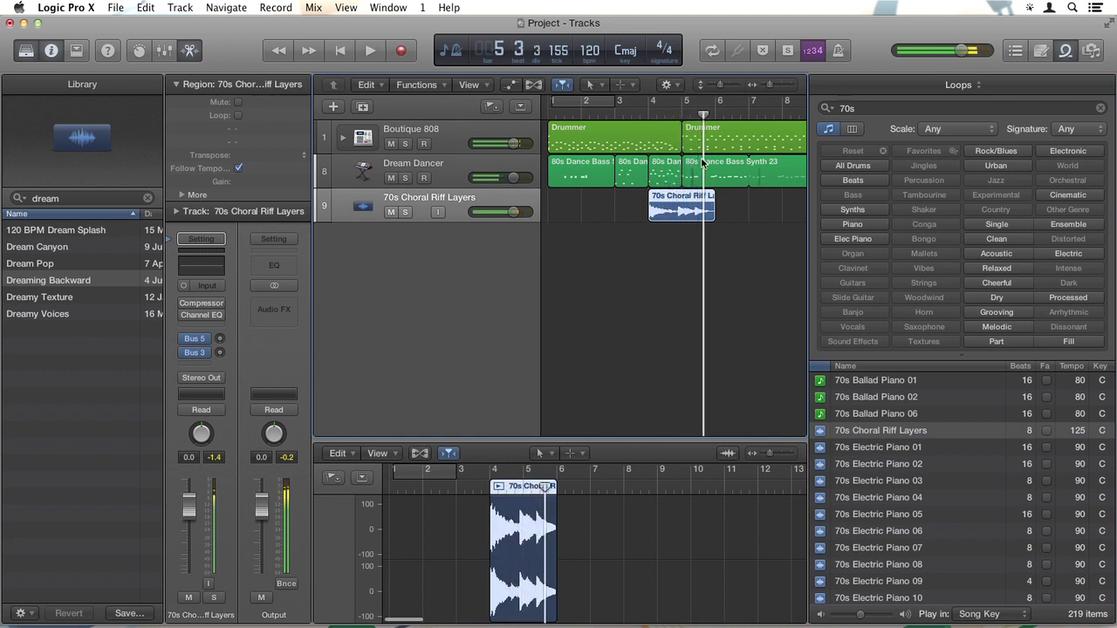
Cycle bars 4–5, lower the choral riff track to -14.4 dB, then turn Cycle off
{"action": "left_click_drag", "start_coordinate": [650, 107], "coordinate": [726, 111]}
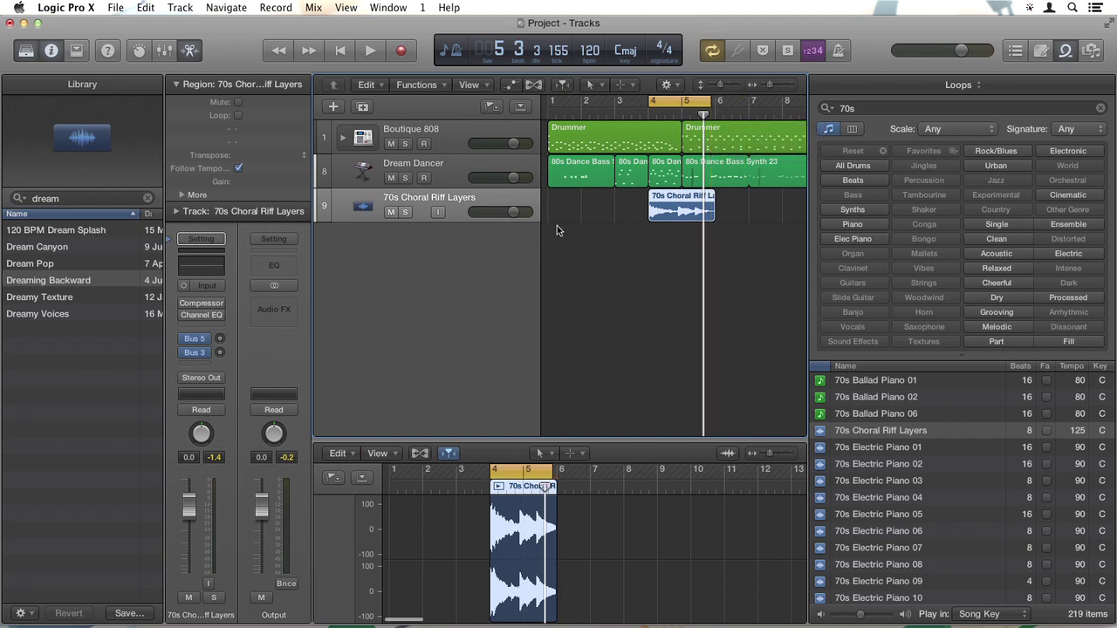
{"action": "left_click_drag", "start_coordinate": [511, 215], "coordinate": [519, 181]}
{"action": "key", "text": "space"}
{"action": "key", "text": "space"}
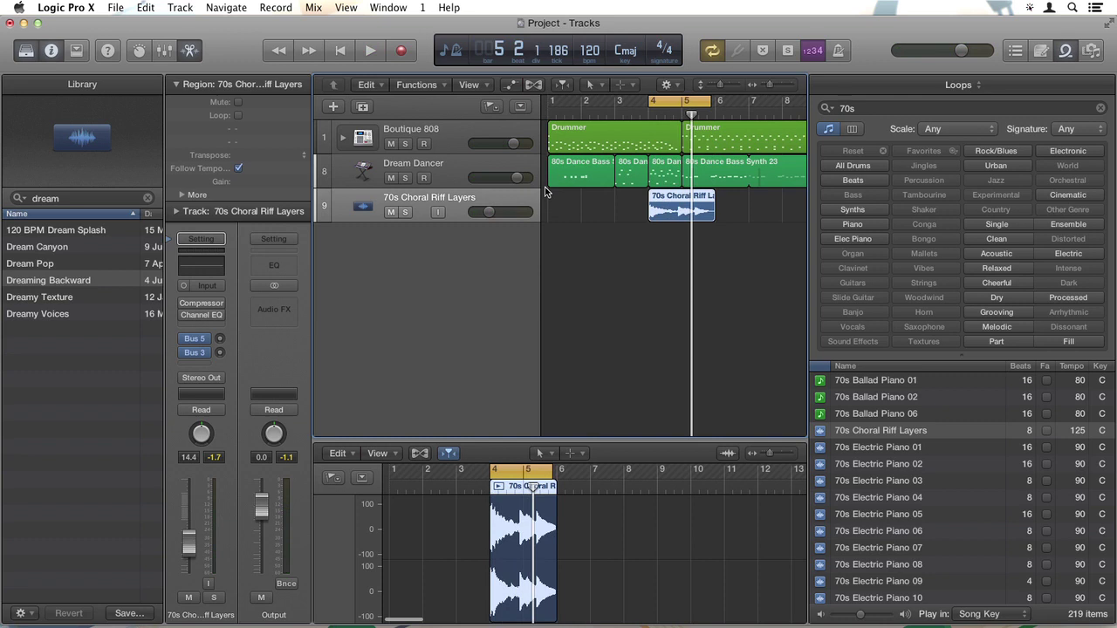
{"action": "left_click", "coordinate": [675, 106]}
Search the loops for 'classic' and preview Classical Piano Left 01
{"action": "key", "text": "Return"}
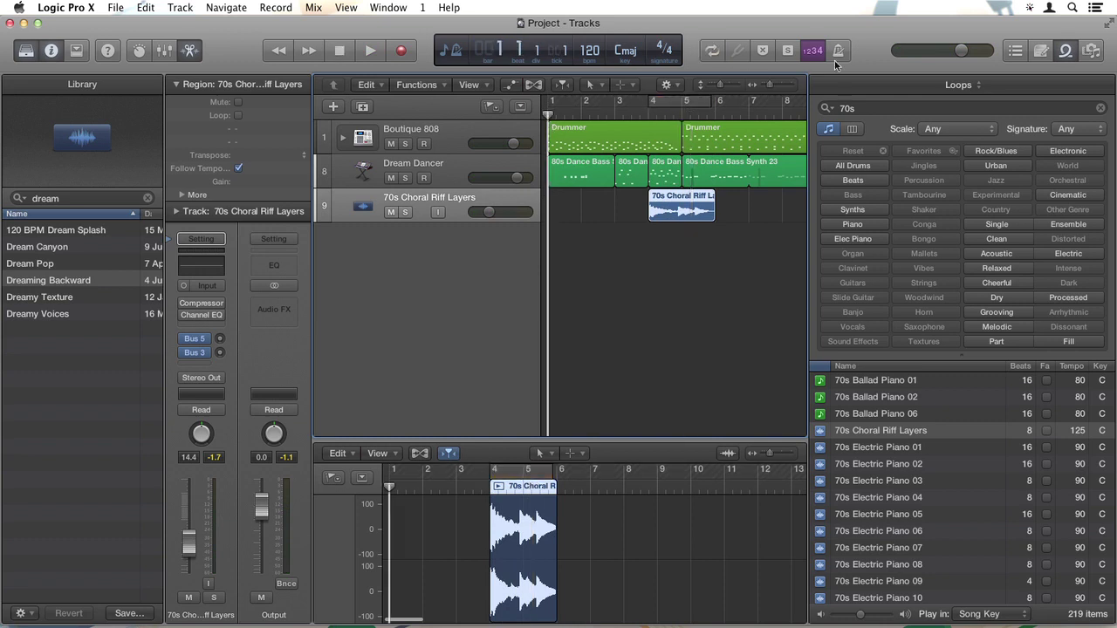
{"action": "left_click", "coordinate": [883, 108]}
{"action": "type", "text": "classical"}
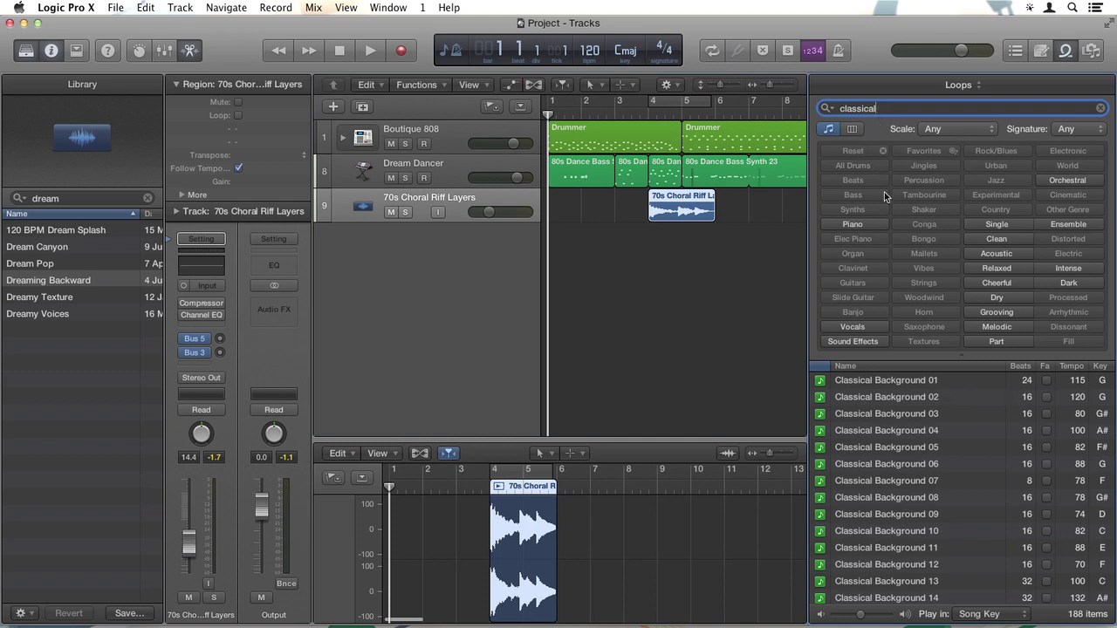
{"action": "scroll", "coordinate": [897, 444], "scroll_direction": "down", "scroll_amount": 10}
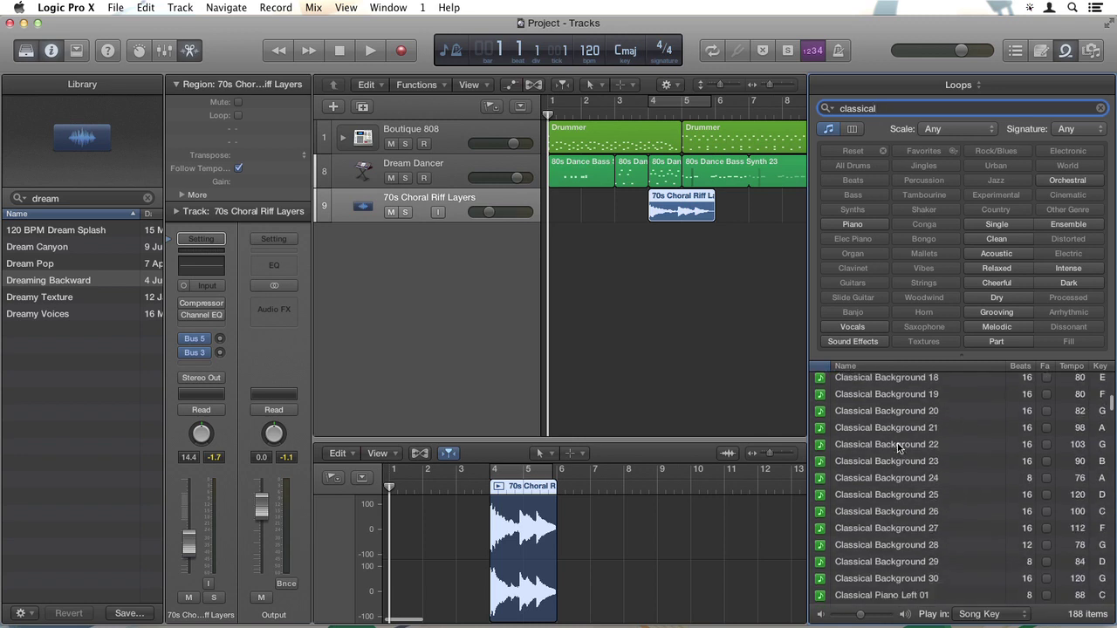
{"action": "scroll", "coordinate": [897, 447], "scroll_direction": "up", "scroll_amount": 1}
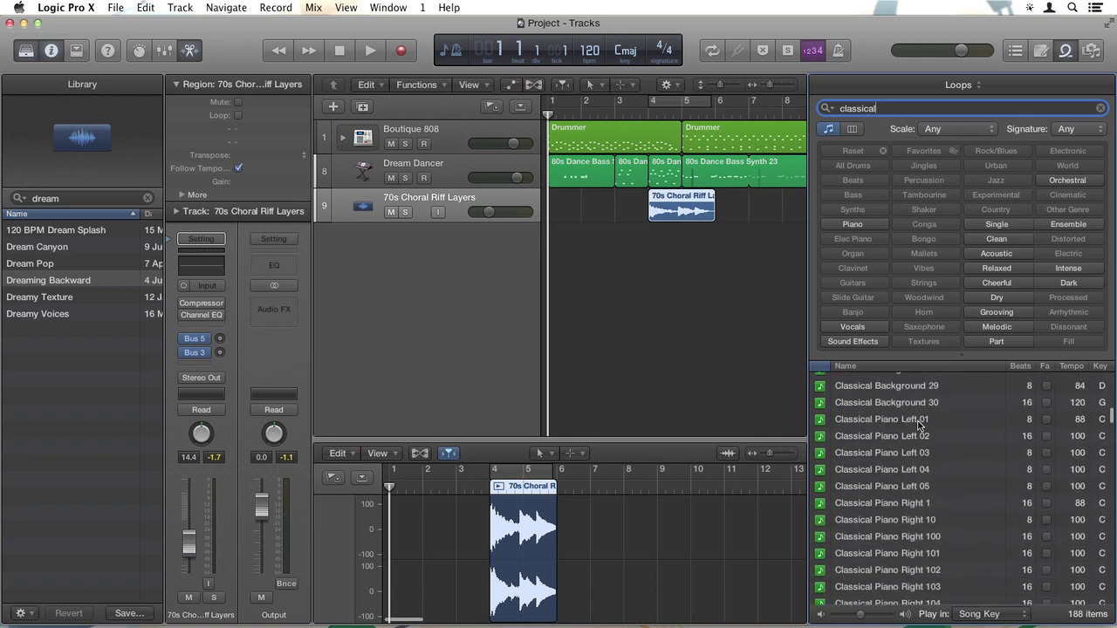
{"action": "left_click", "coordinate": [909, 423]}
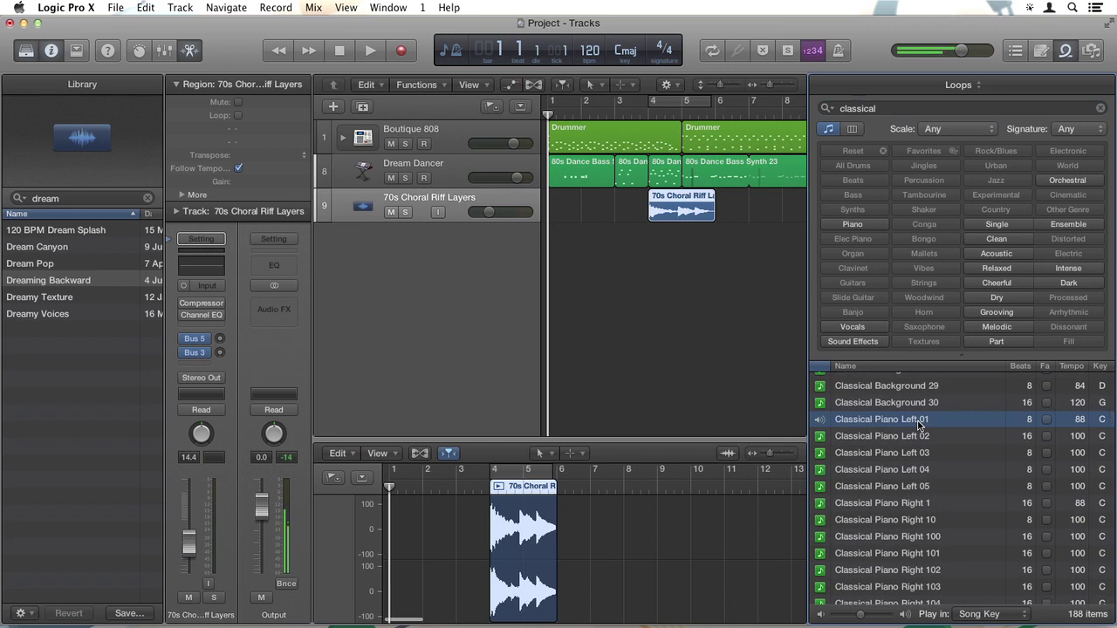
Add Classical Piano Left 01 on a new Orchestra Steinway Piano track at bar 5 and play from bar 4
{"action": "left_click_drag", "start_coordinate": [870, 426], "coordinate": [577, 243]}
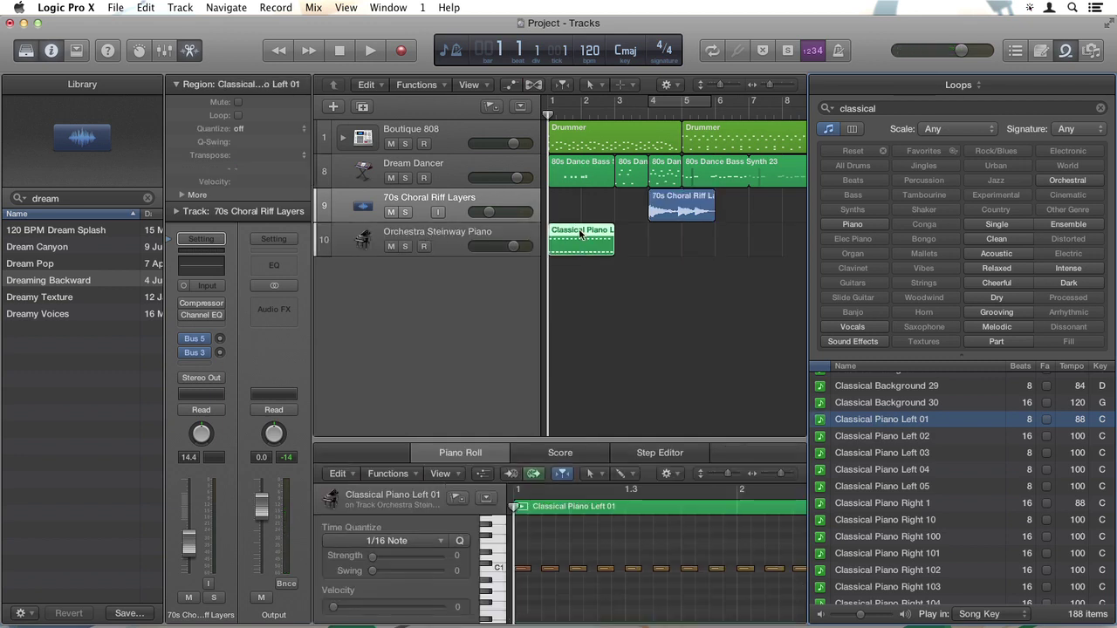
{"action": "left_click_drag", "start_coordinate": [579, 233], "coordinate": [715, 231]}
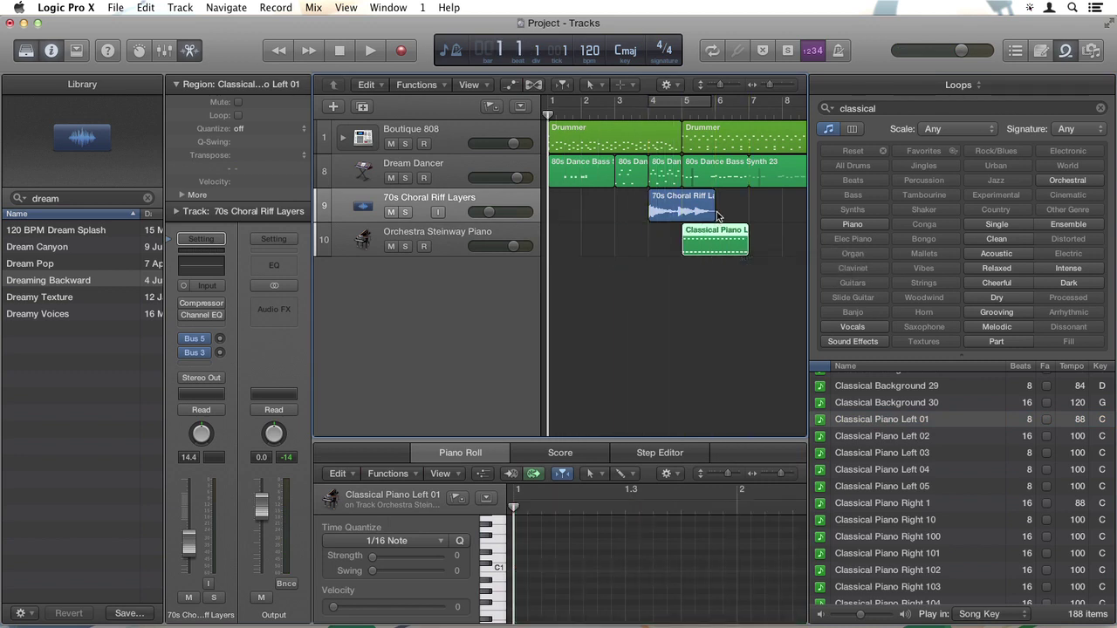
{"action": "left_click", "coordinate": [662, 114]}
{"action": "key", "text": "space"}
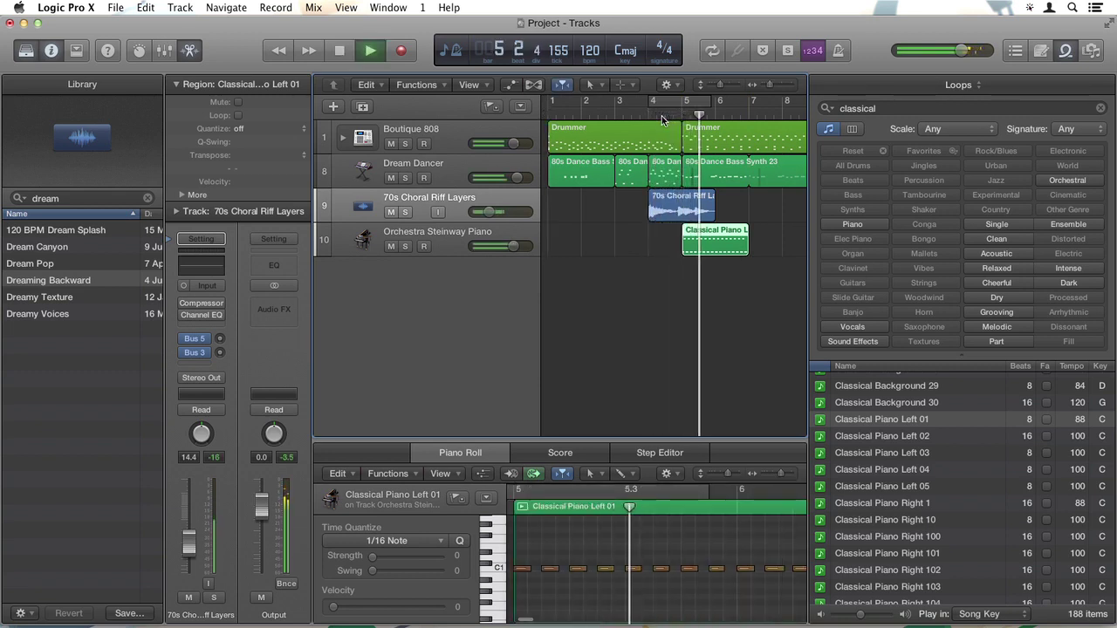
{"action": "key", "text": "space"}
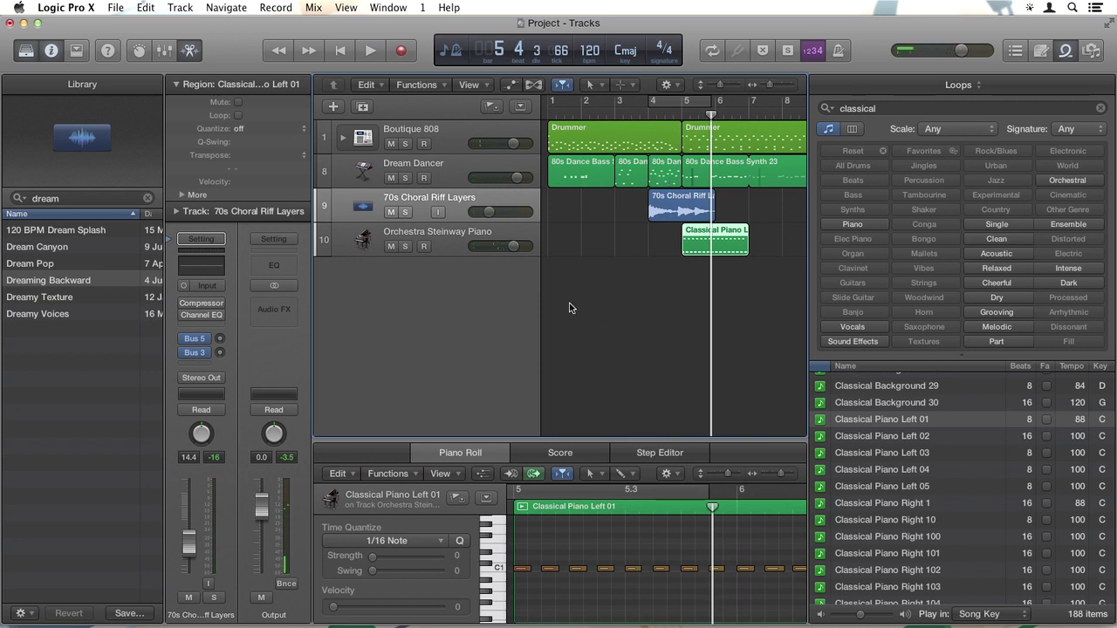
Select the Orchestra Steinway Piano track and clear the old 'dream' Library search
{"action": "left_click", "coordinate": [445, 242]}
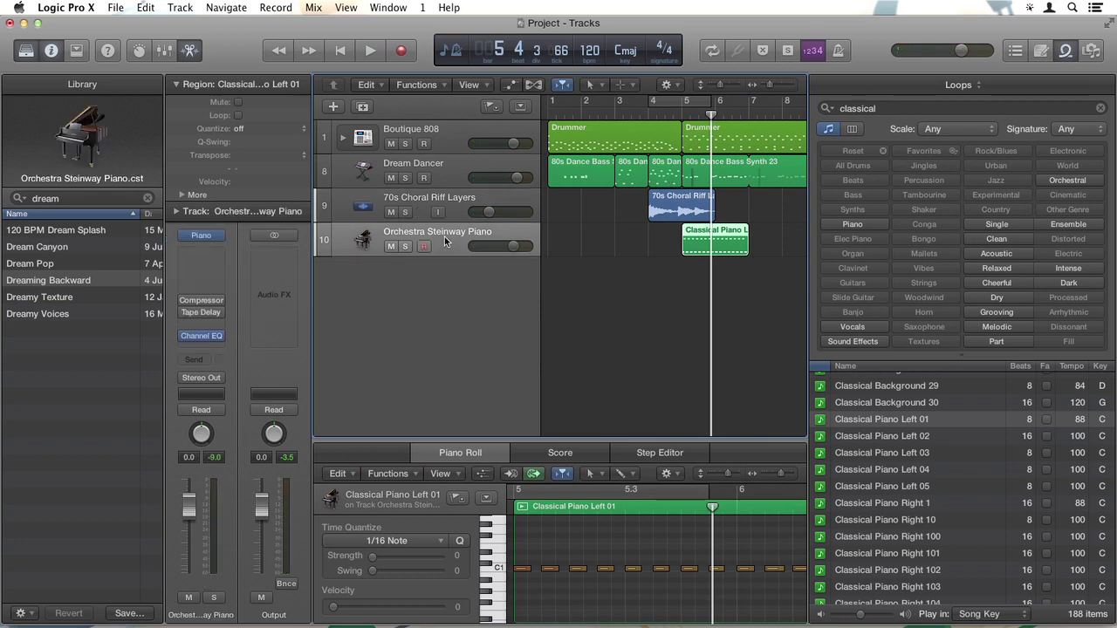
{"action": "left_click_drag", "start_coordinate": [90, 198], "coordinate": [25, 200]}
{"action": "key", "text": "BackSpace"}
{"action": "scroll", "coordinate": [58, 602], "scroll_direction": "left", "scroll_amount": 5}
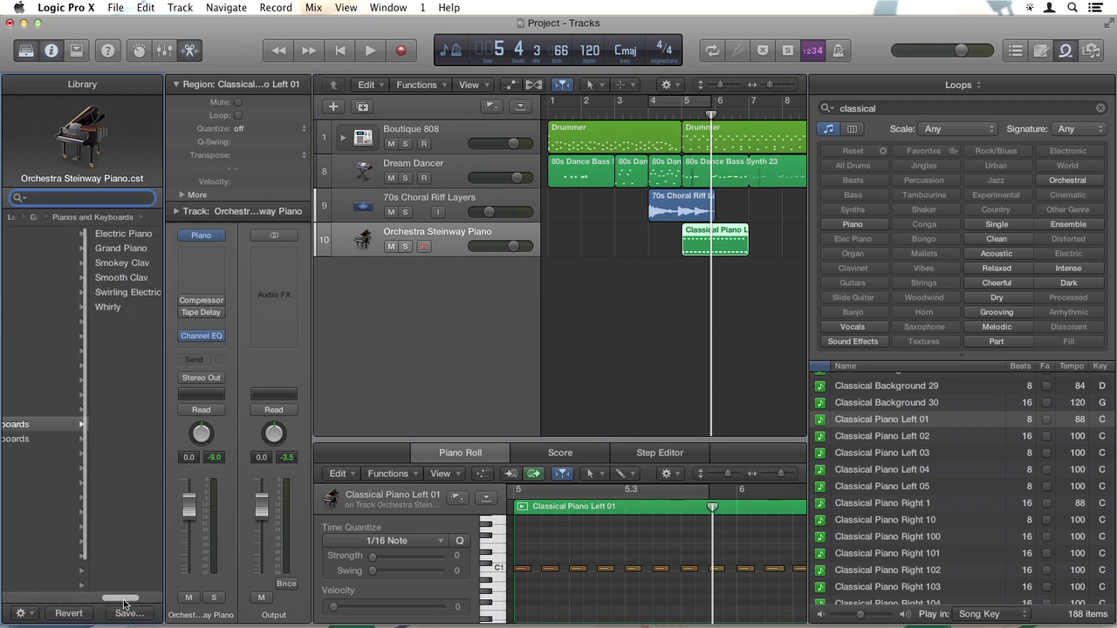
{"action": "left_click_drag", "start_coordinate": [58, 602], "coordinate": [12, 604]}
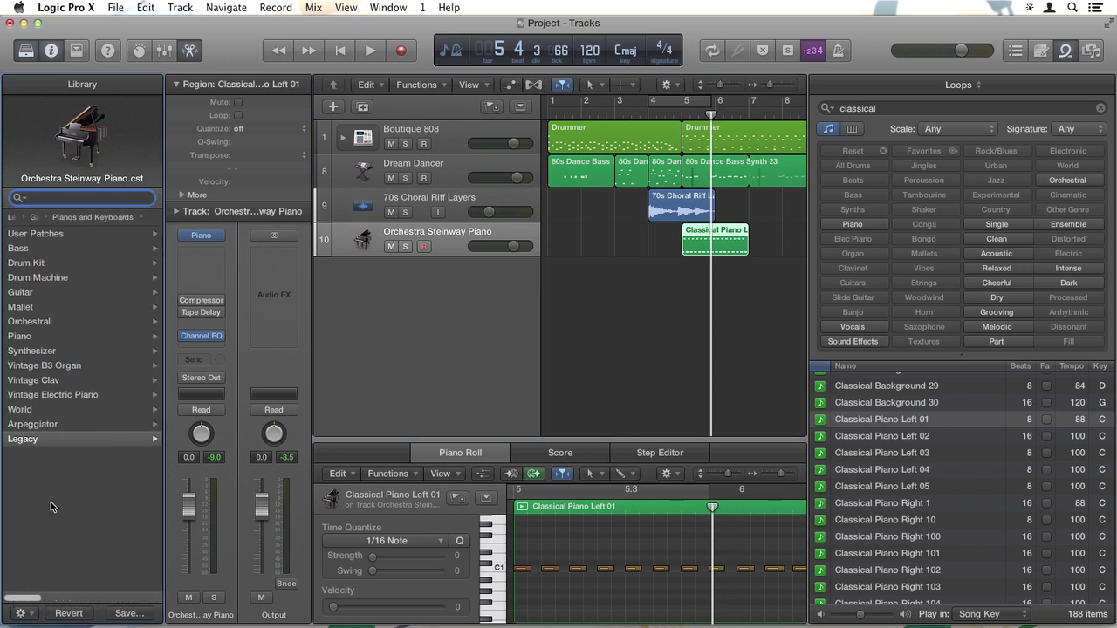
{"action": "left_click", "coordinate": [52, 439]}
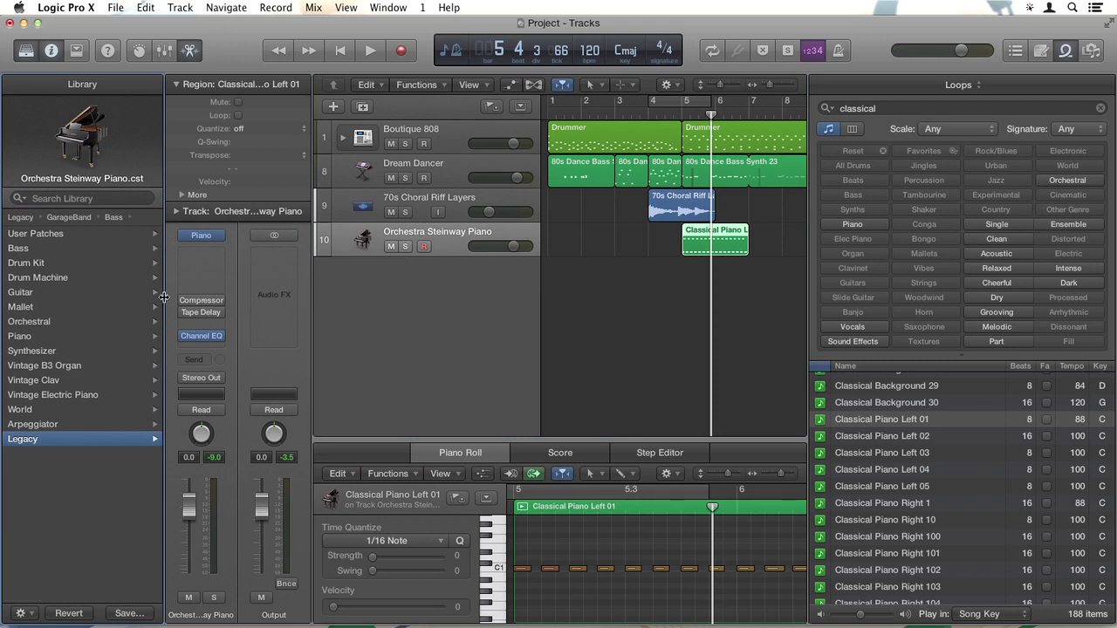
{"action": "left_click_drag", "start_coordinate": [166, 300], "coordinate": [438, 319]}
Load Synthesizer > Bass > Funk Bass Blast onto the track and close the Library
{"action": "left_click", "coordinate": [44, 260]}
{"action": "left_click", "coordinate": [43, 276]}
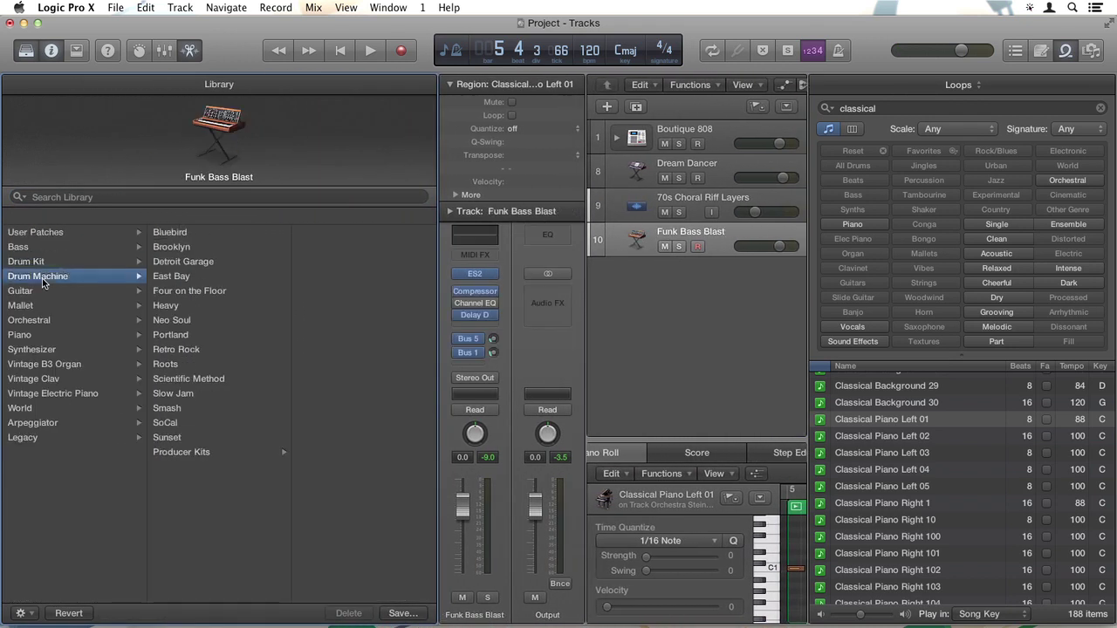
{"action": "left_click", "coordinate": [44, 293]}
{"action": "left_click", "coordinate": [41, 306]}
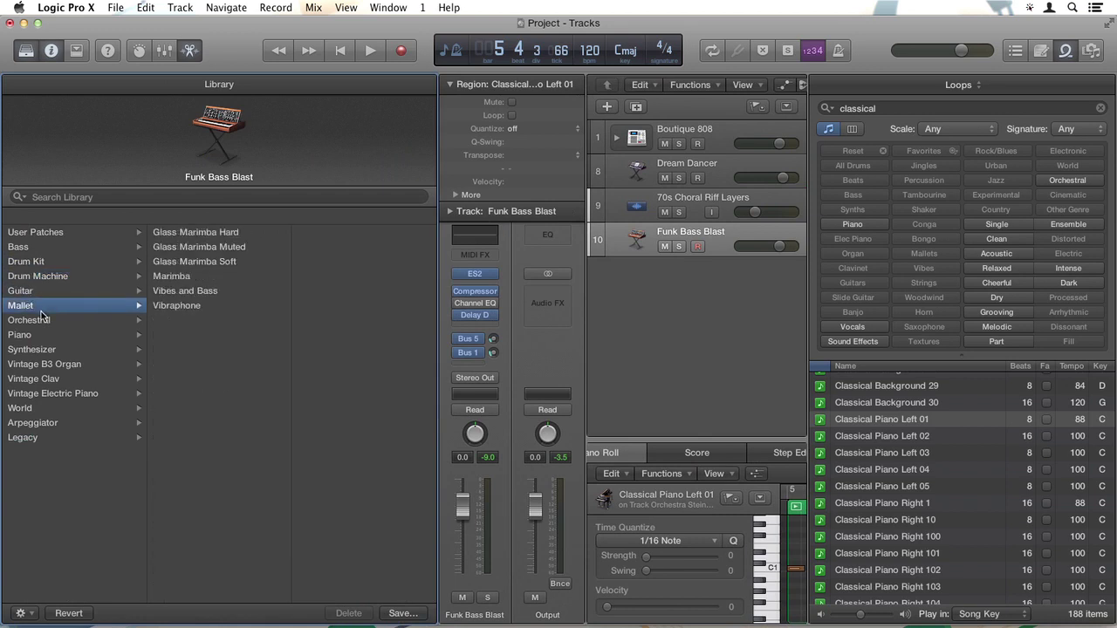
{"action": "left_click", "coordinate": [63, 351]}
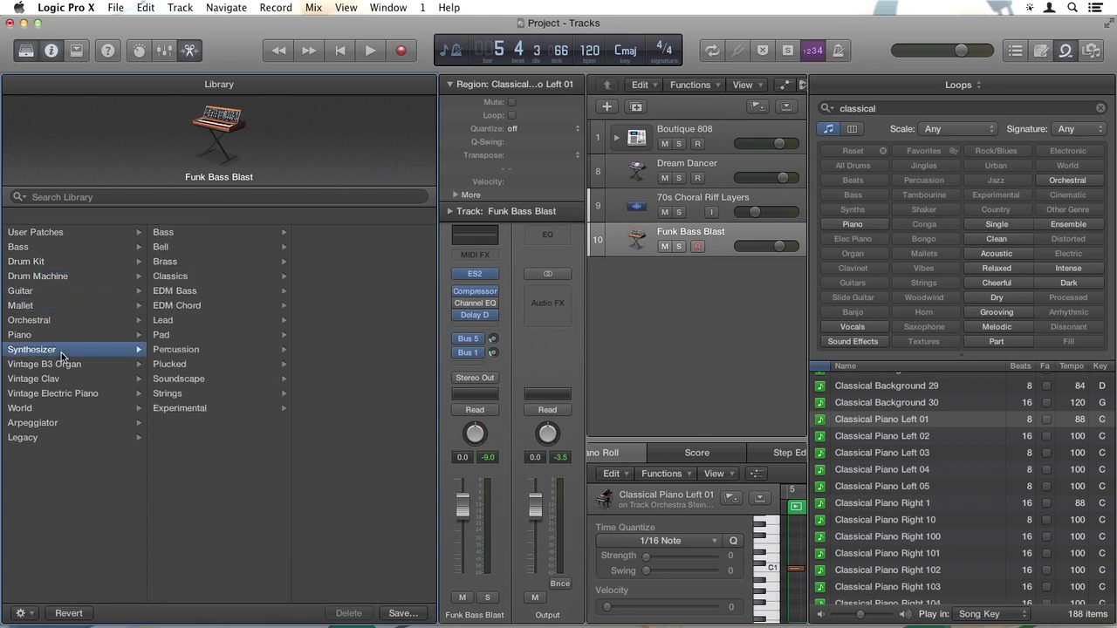
{"action": "left_click", "coordinate": [183, 233]}
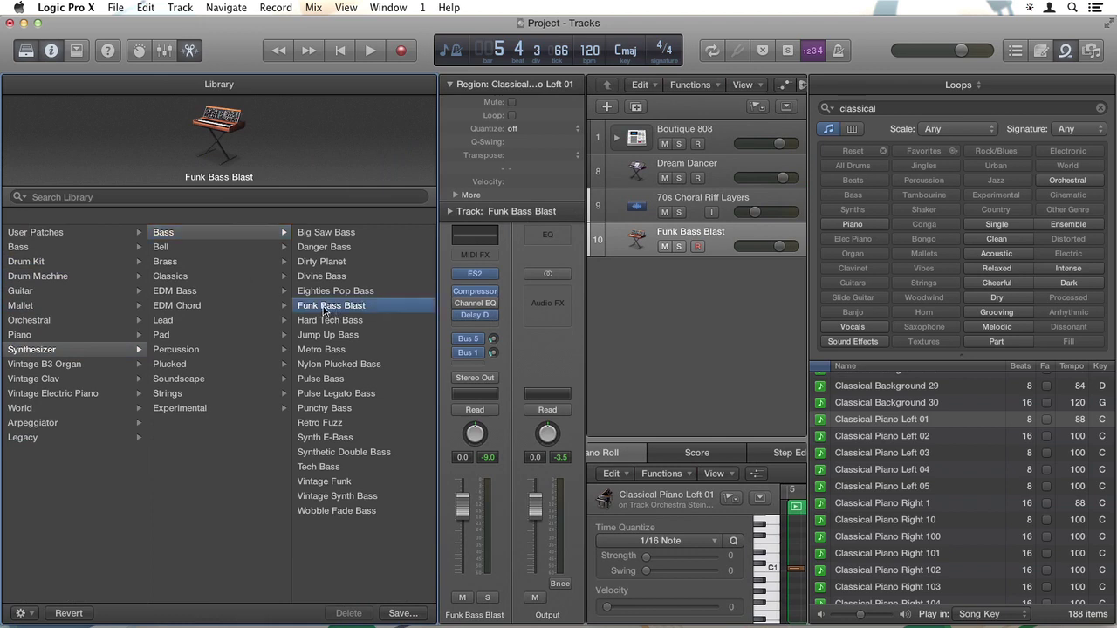
{"action": "left_click", "coordinate": [27, 53]}
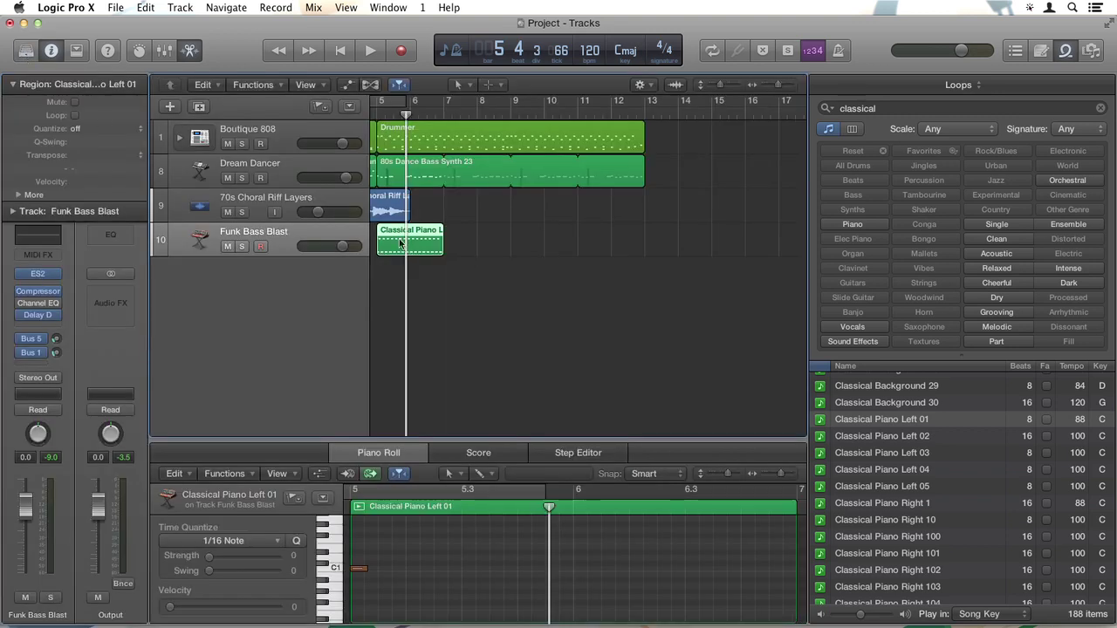
Solo the Funk Bass Blast track and play the piano loop from bar 5, then stop
{"action": "left_click_drag", "start_coordinate": [406, 116], "coordinate": [550, 109]}
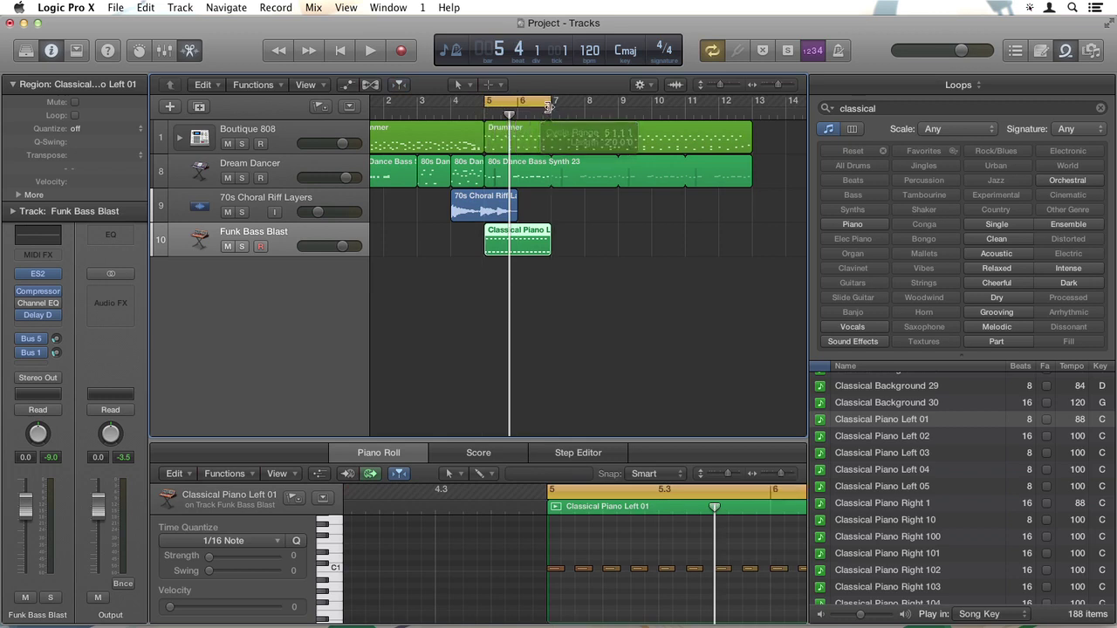
{"action": "left_click", "coordinate": [243, 246]}
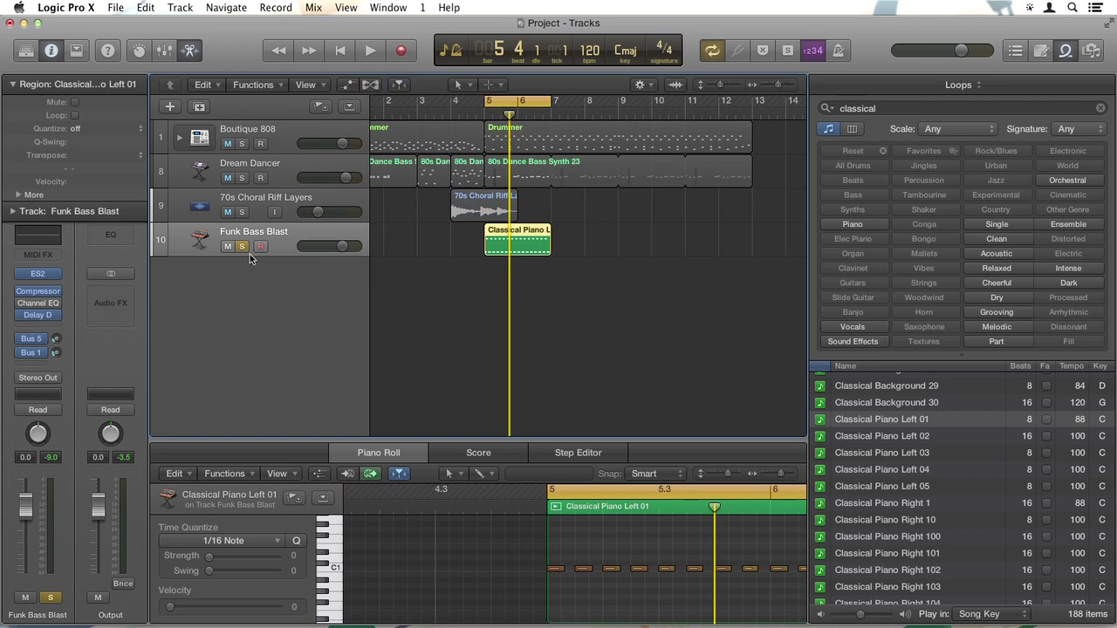
{"action": "key", "text": "space"}
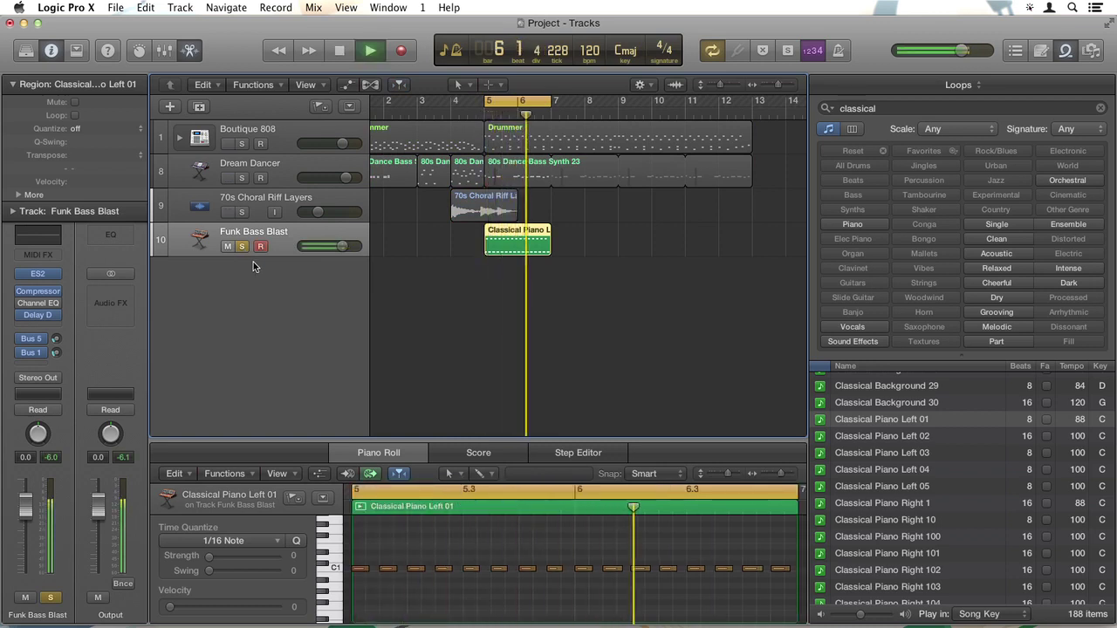
{"action": "key", "text": "space"}
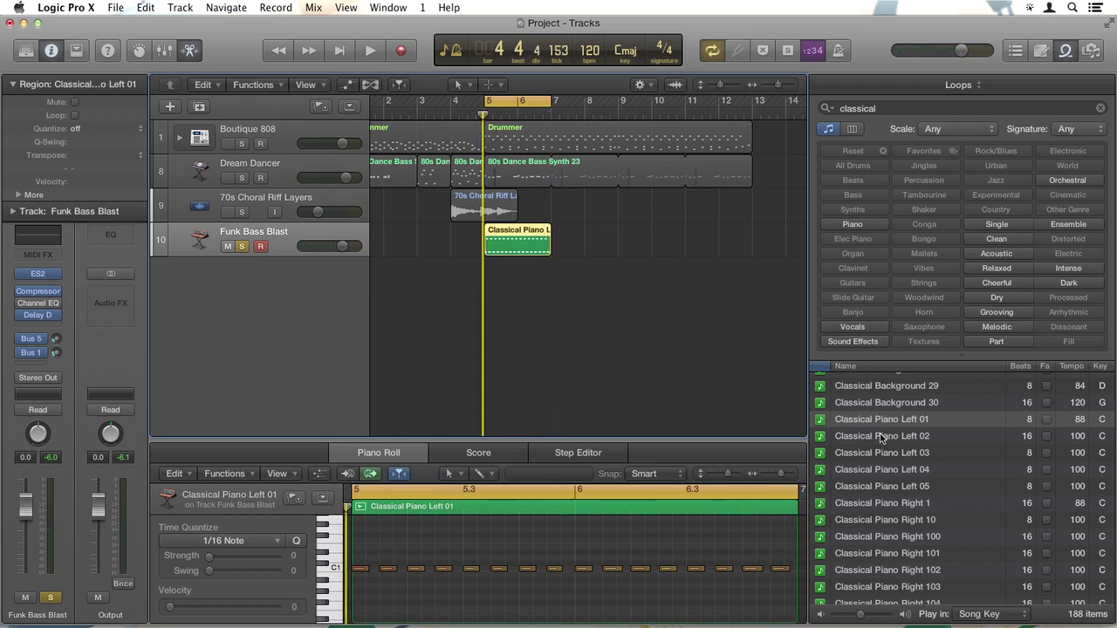
Place Classical Piano Left 02 at bar 7 on Funk Bass Blast, loop it to bar 12, then shorten it
{"action": "left_click_drag", "start_coordinate": [881, 438], "coordinate": [574, 251]}
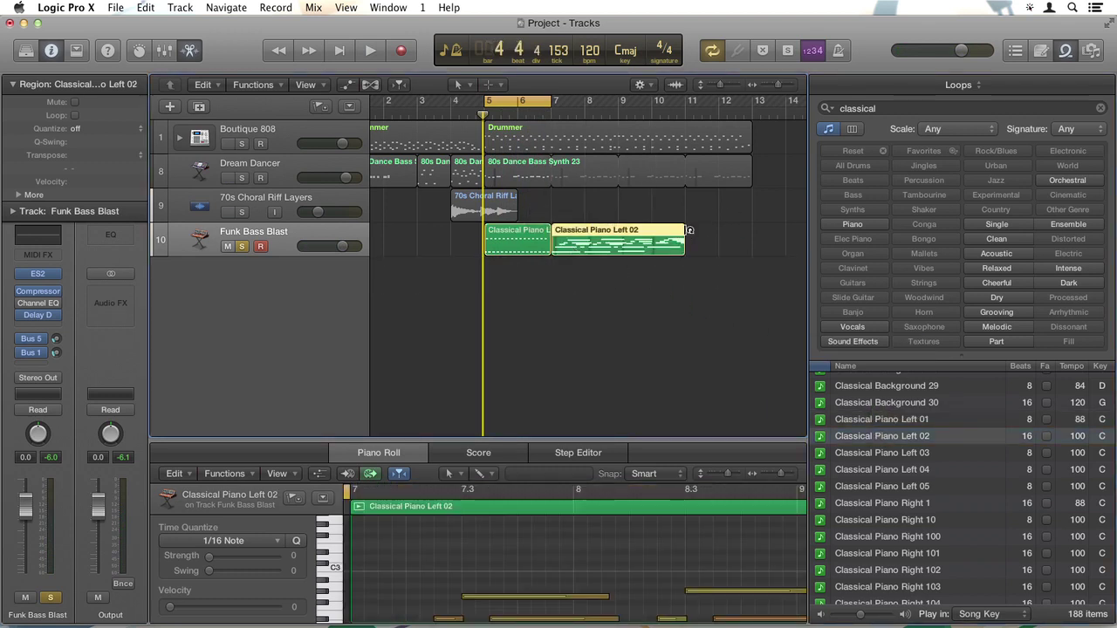
{"action": "left_click_drag", "start_coordinate": [689, 229], "coordinate": [654, 230]}
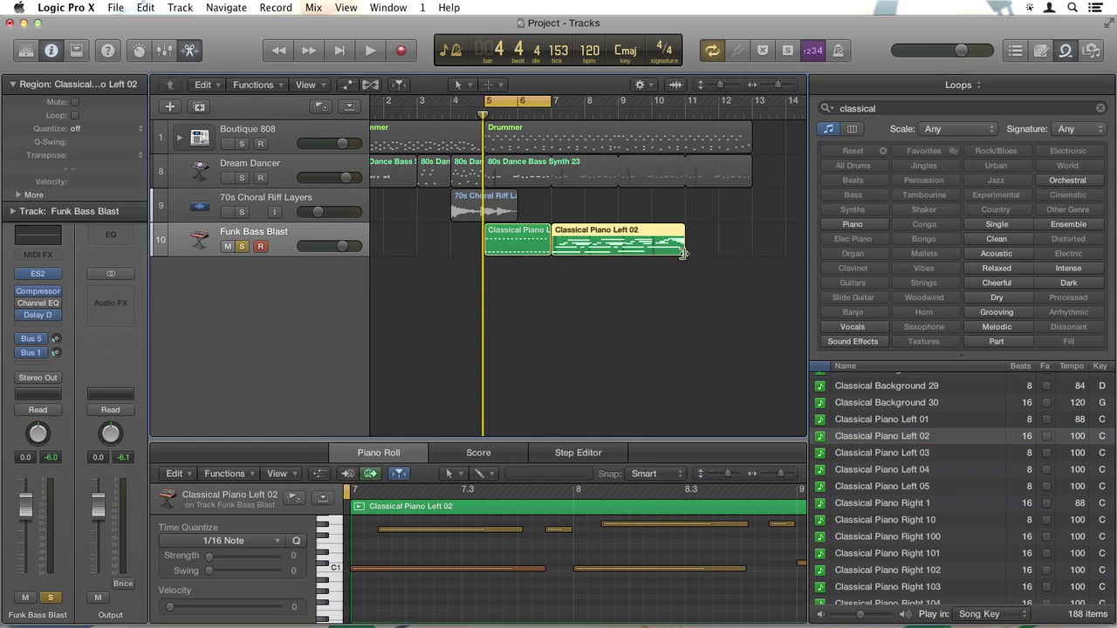
{"action": "left_click_drag", "start_coordinate": [683, 253], "coordinate": [618, 254]}
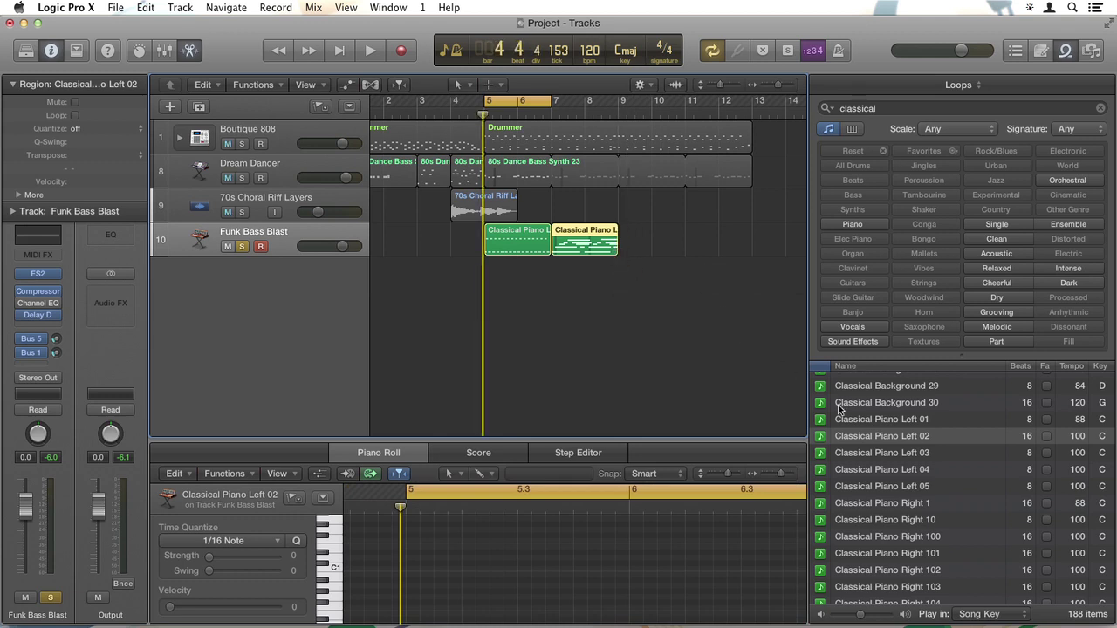
Add Classical Piano Left 01 at bar 8, then switch off Cycle and unsolo Funk Bass Blast
{"action": "left_click_drag", "start_coordinate": [881, 421], "coordinate": [751, 232]}
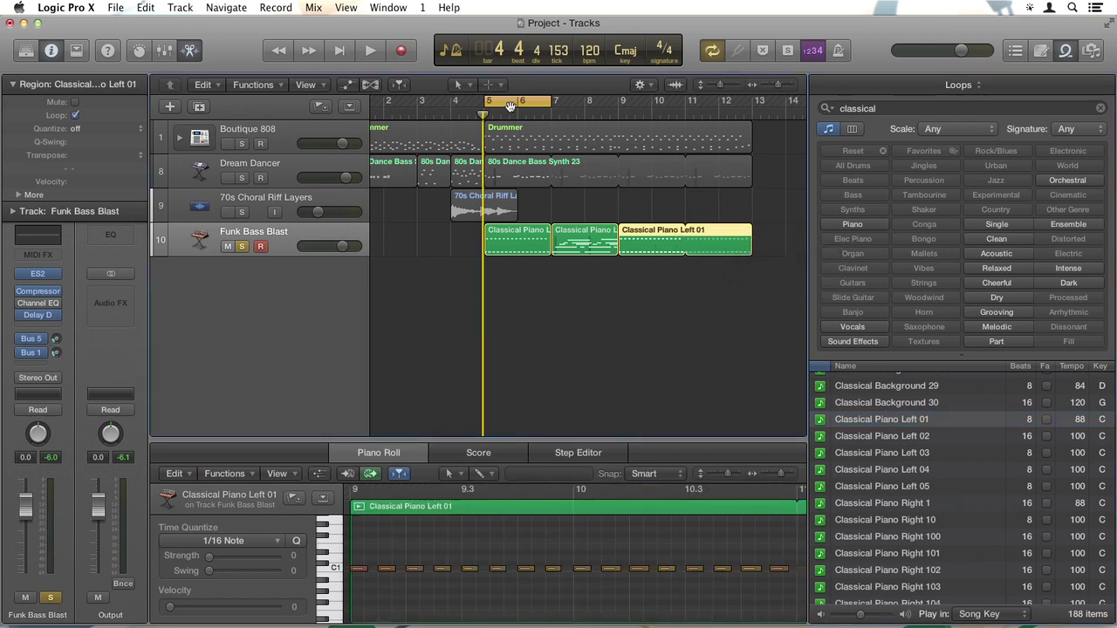
{"action": "left_click", "coordinate": [511, 105]}
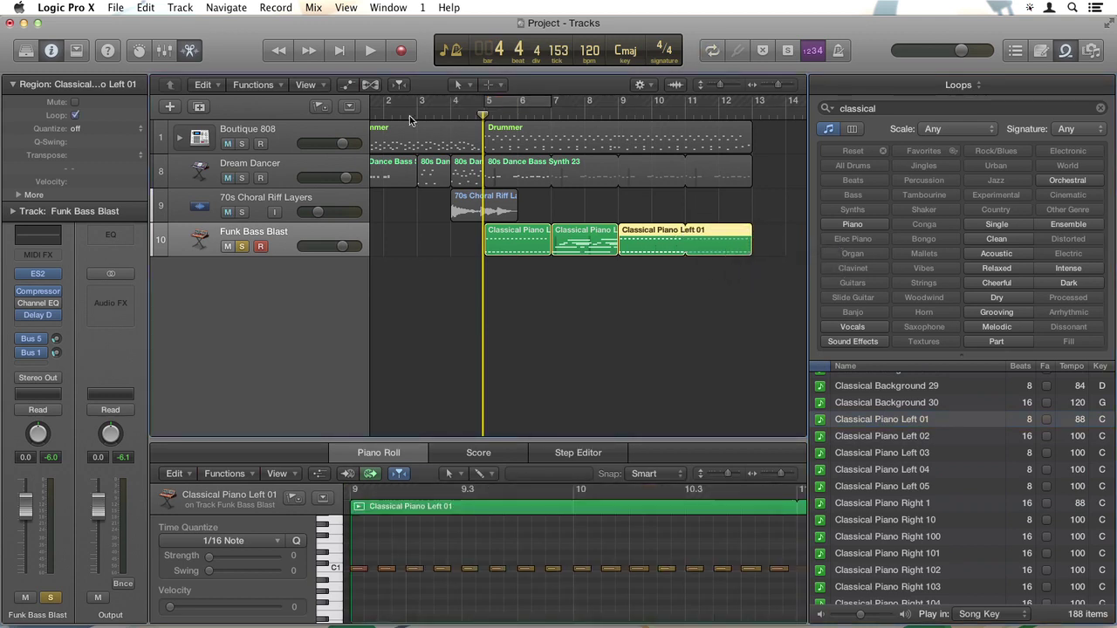
{"action": "left_click", "coordinate": [242, 247]}
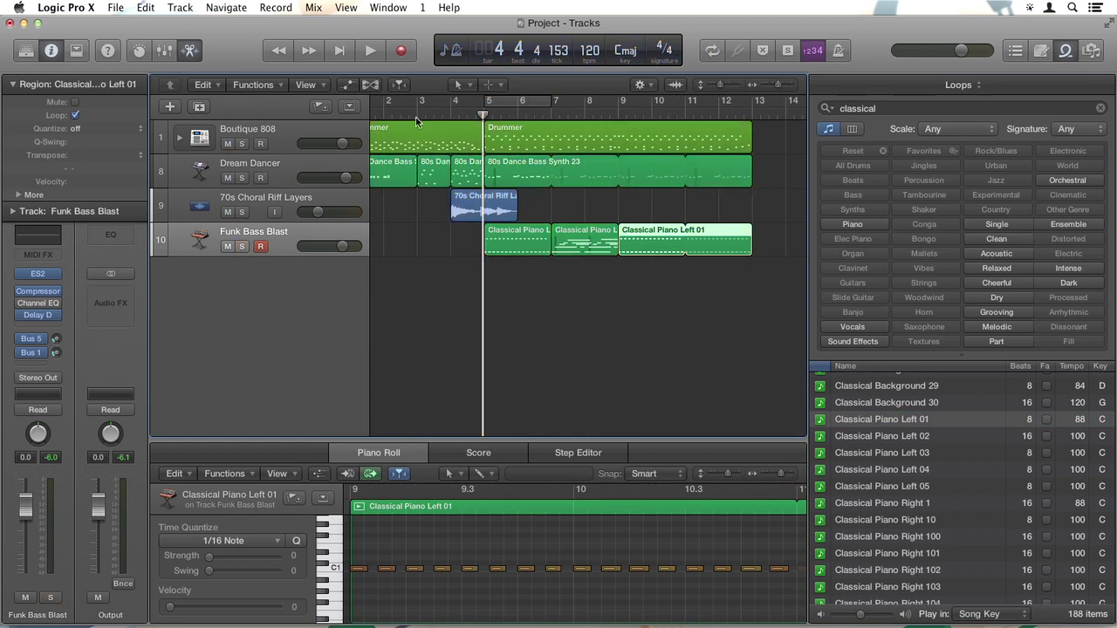
{"action": "key", "text": "Return"}
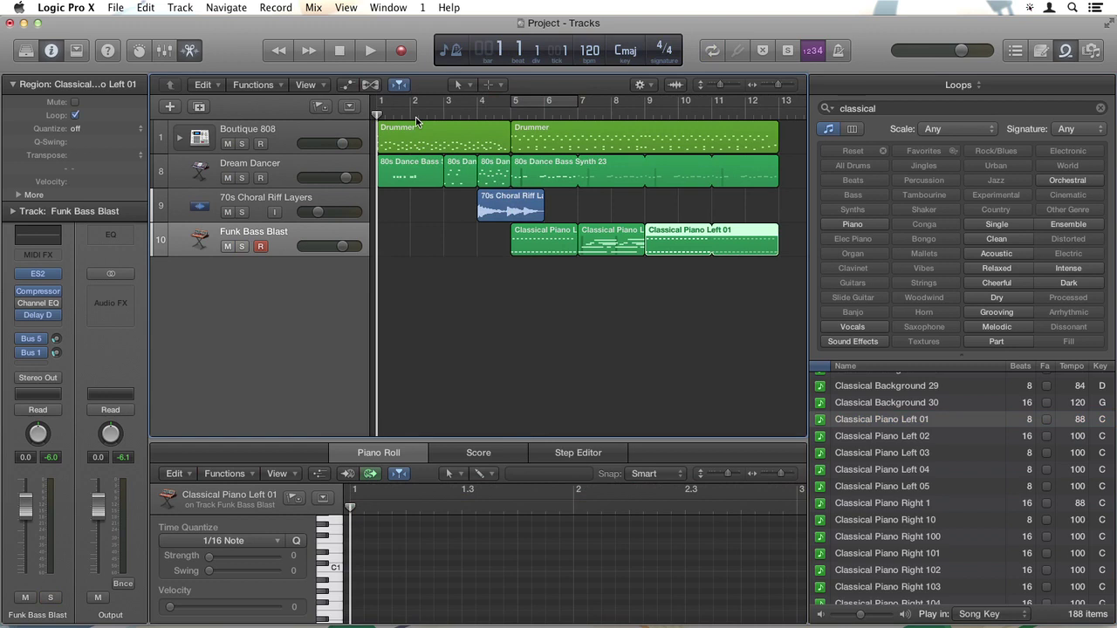
{"action": "key", "text": "space"}
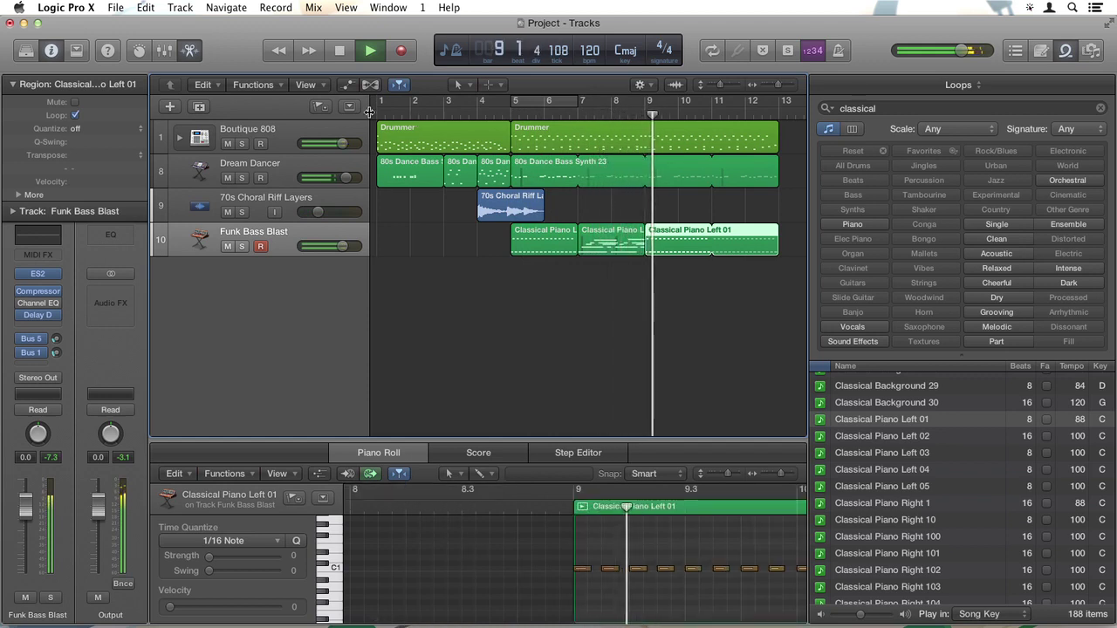
{"action": "key", "text": "space"}
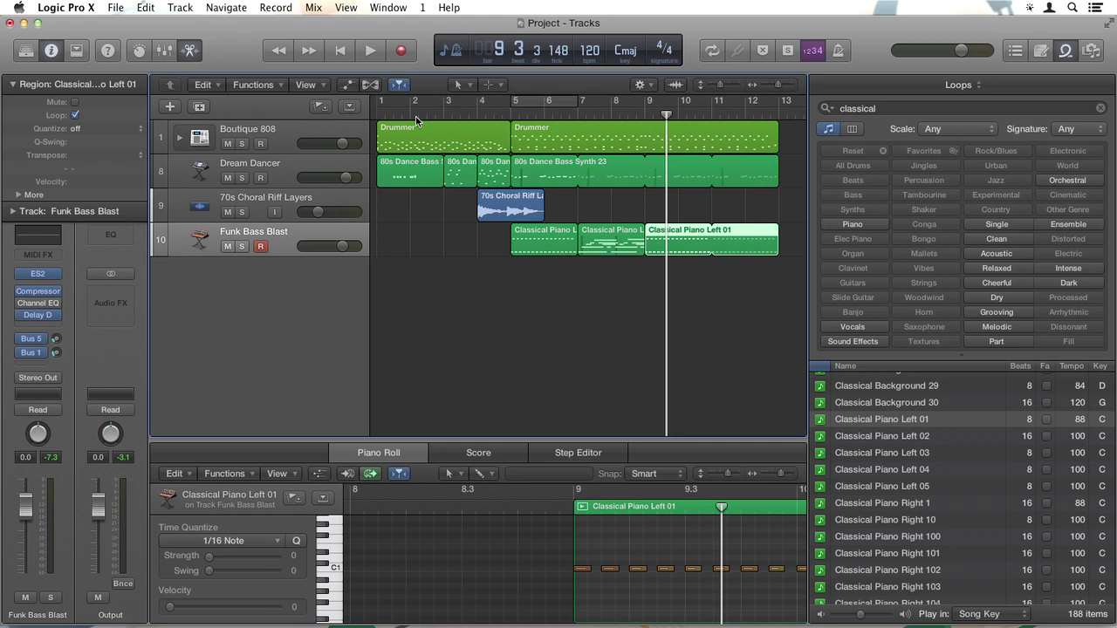
Return the playhead to bar 1 and solo the 70s Choral Riff Layers track
{"action": "left_click", "coordinate": [377, 115]}
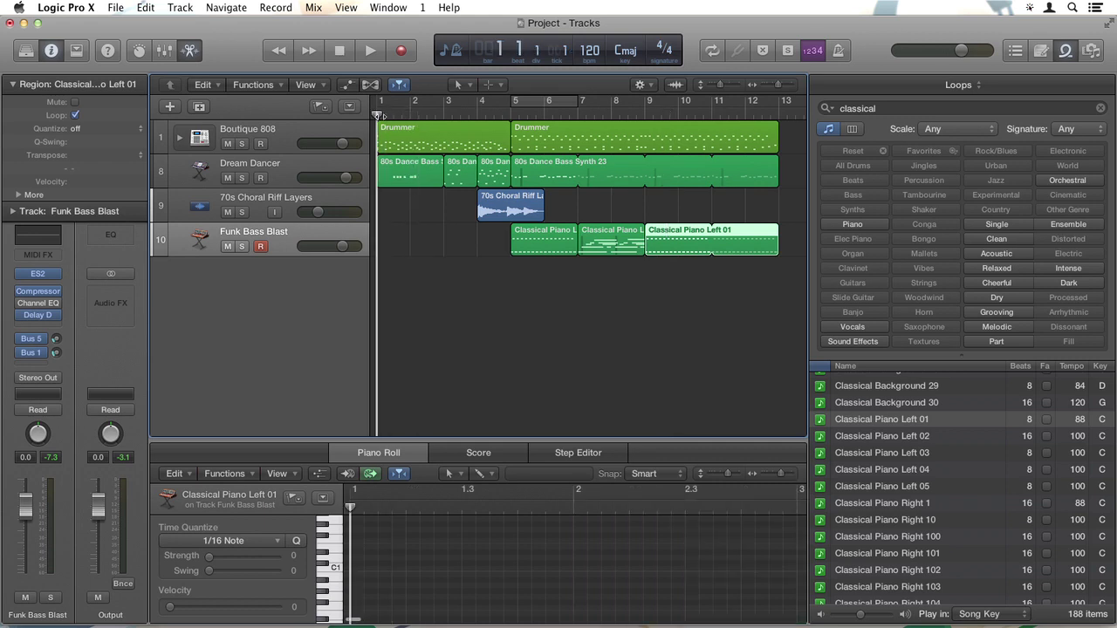
{"action": "left_click", "coordinate": [292, 143]}
{"action": "left_click", "coordinate": [300, 196]}
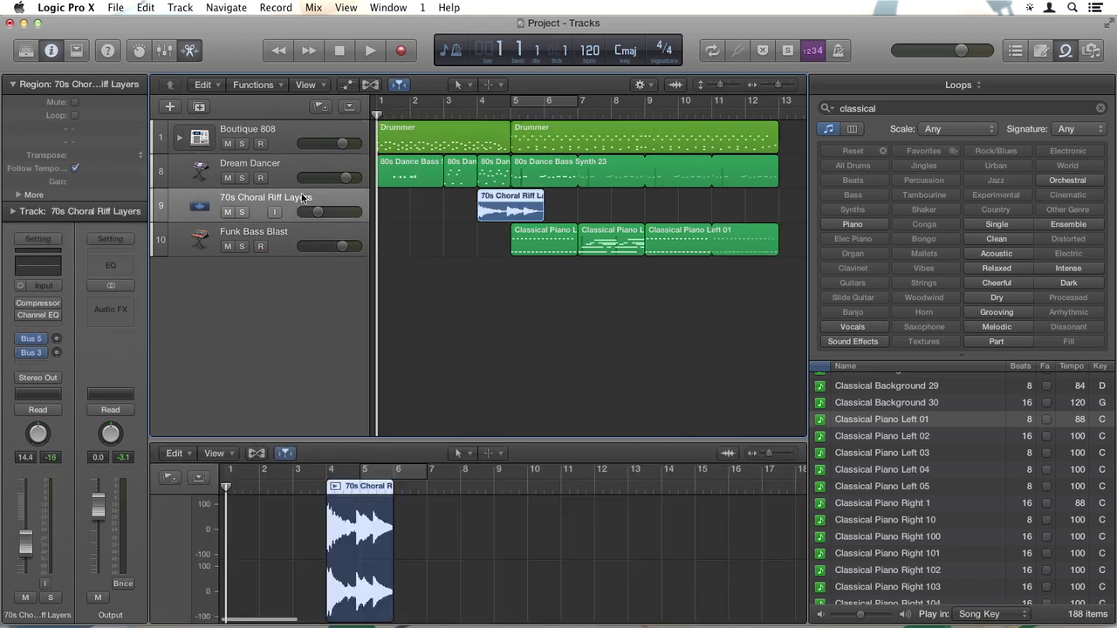
{"action": "left_click", "coordinate": [243, 212]}
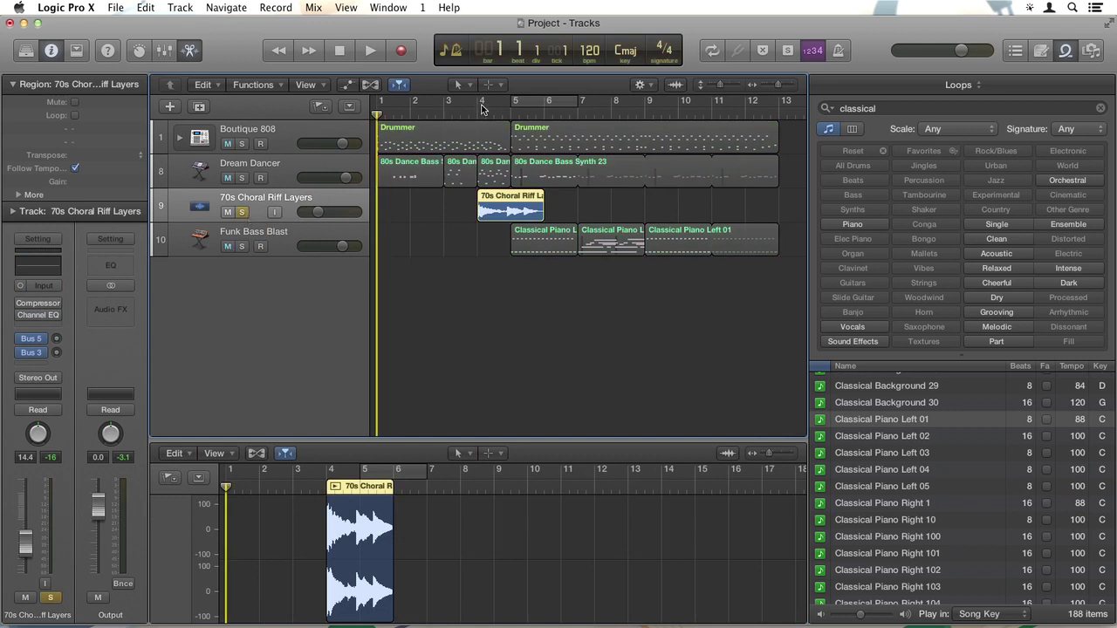
Set a cycle range over bars 4 to 6 and play the choral riff
{"action": "left_click_drag", "start_coordinate": [481, 107], "coordinate": [544, 140]}
{"action": "key", "text": "space"}
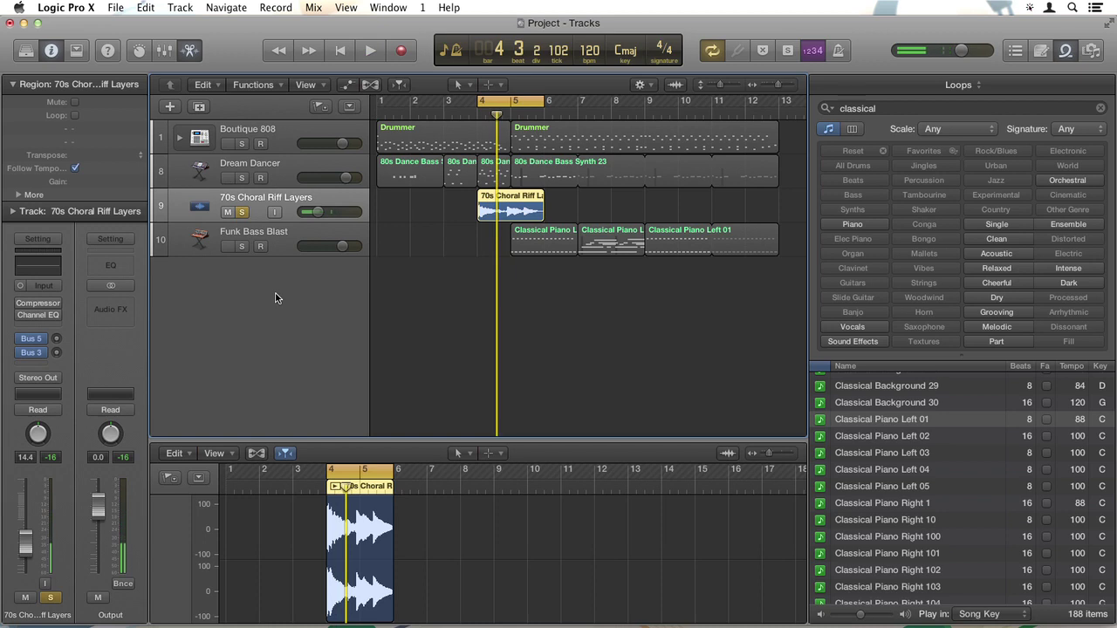
{"action": "mouse_move", "coordinate": [39, 317]}
Insert a mono Distortion II on the choral track's Audio FX slot and move its window aside
{"action": "left_click", "coordinate": [36, 325]}
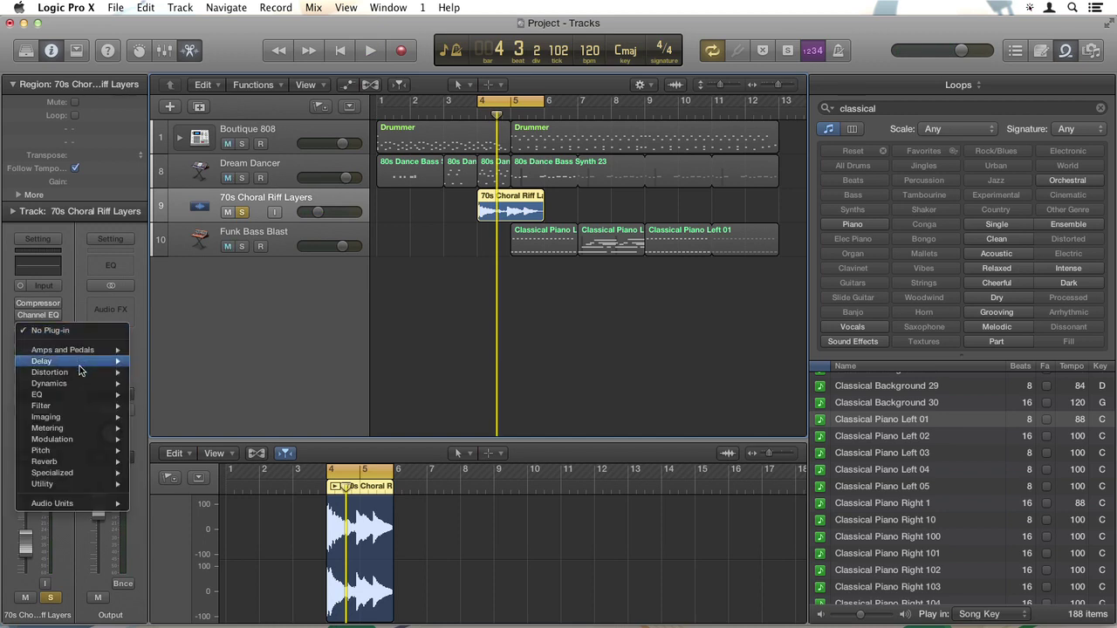
{"action": "mouse_move", "coordinate": [78, 373]}
{"action": "mouse_move", "coordinate": [179, 409]}
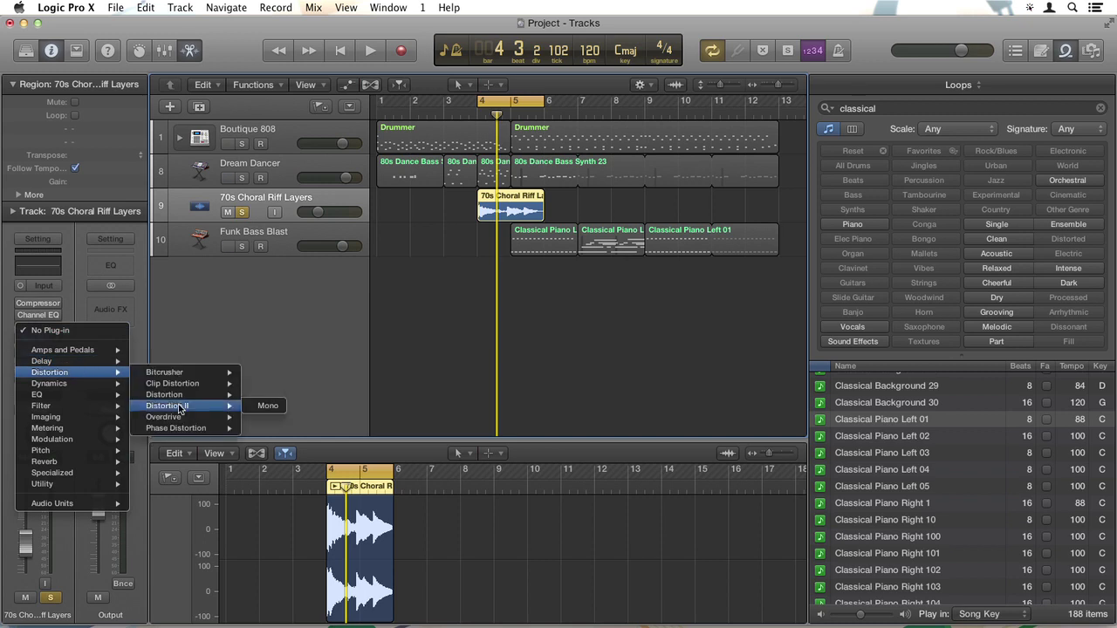
{"action": "left_click", "coordinate": [271, 406]}
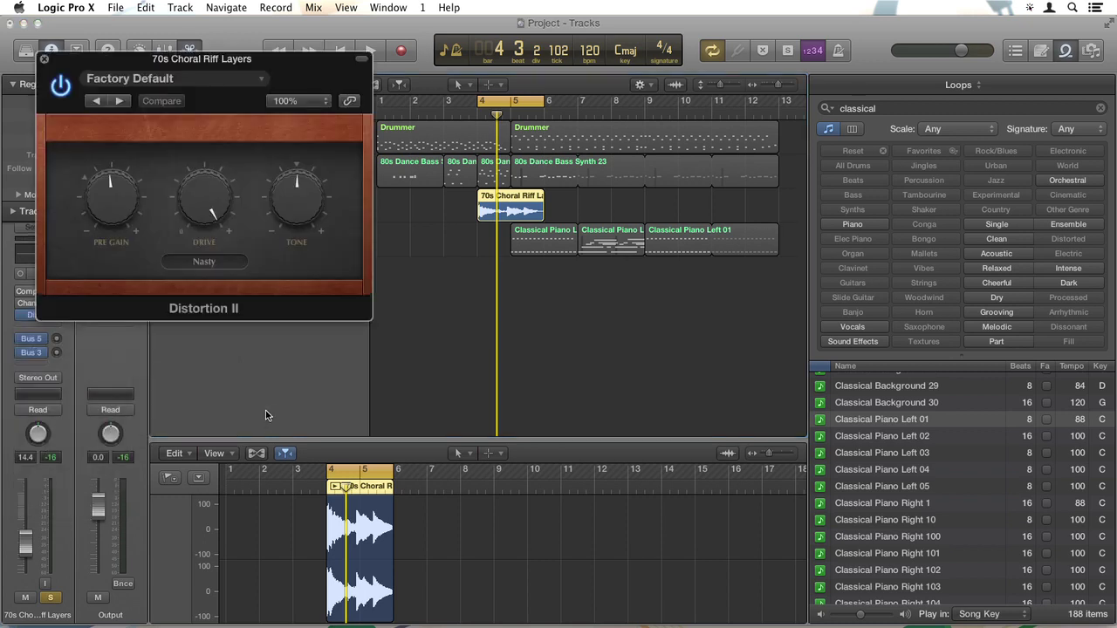
{"action": "left_click_drag", "start_coordinate": [162, 64], "coordinate": [158, 180]}
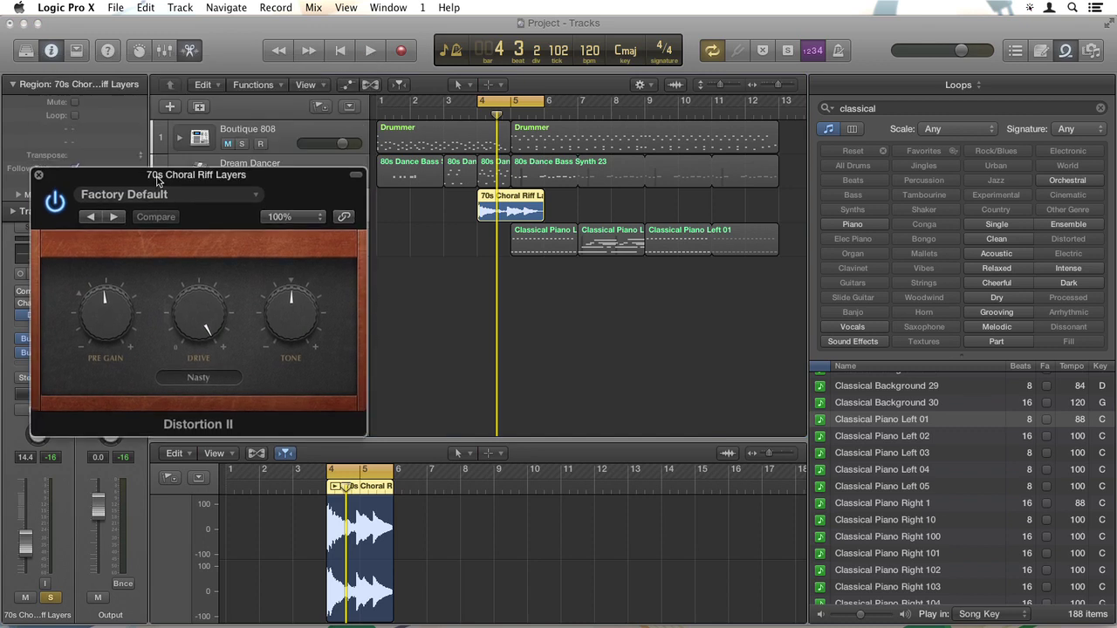
While the riff plays, raise Distortion II's Pre Gain and lower its Drive, then close the window
{"action": "key", "text": "space"}
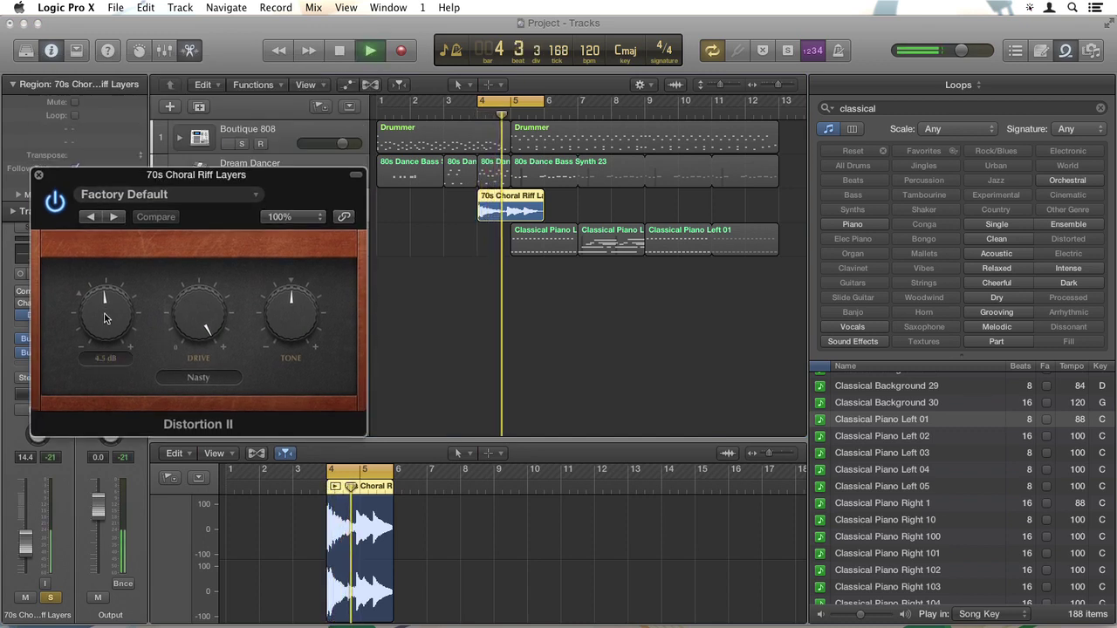
{"action": "left_click_drag", "start_coordinate": [105, 314], "coordinate": [106, 298]}
{"action": "left_click_drag", "start_coordinate": [199, 316], "coordinate": [207, 355]}
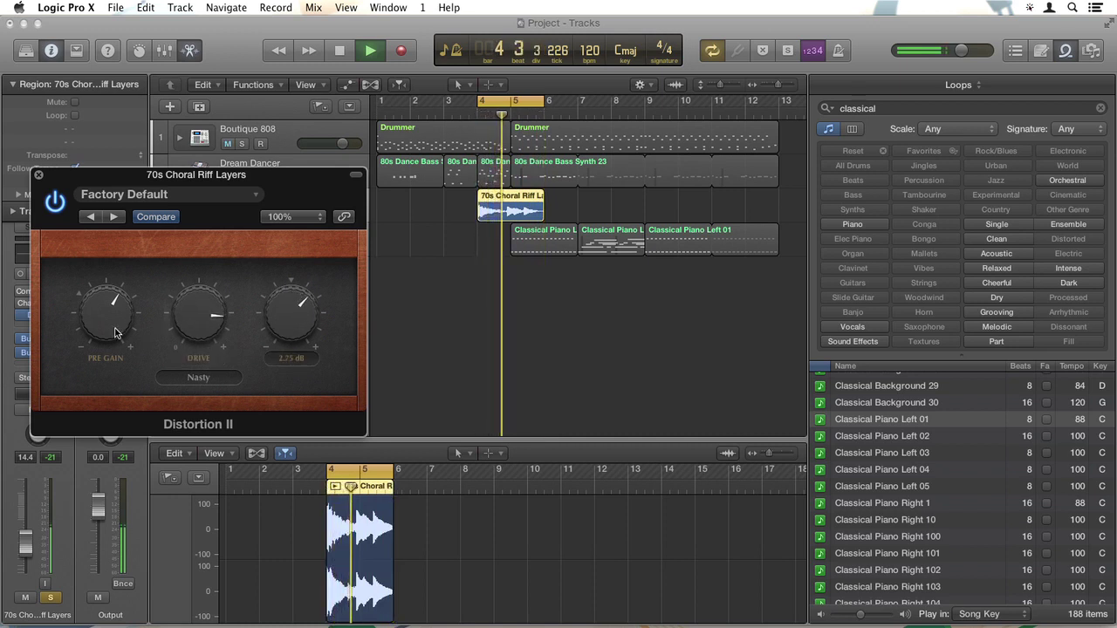
{"action": "left_click_drag", "start_coordinate": [106, 321], "coordinate": [107, 282]}
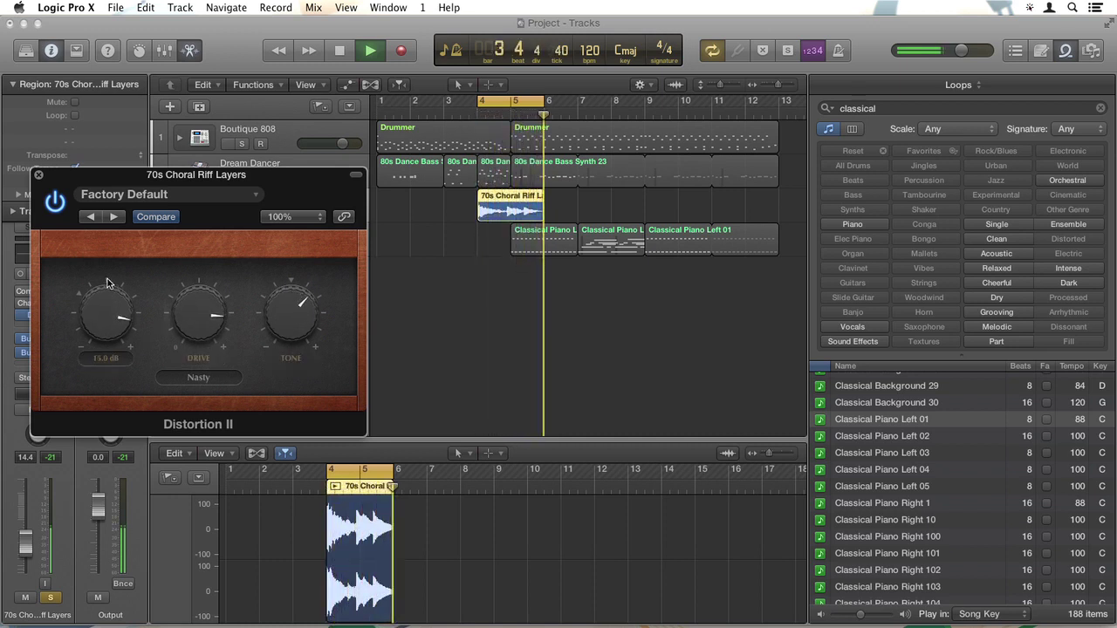
{"action": "left_click", "coordinate": [38, 174]}
{"action": "key", "text": "space"}
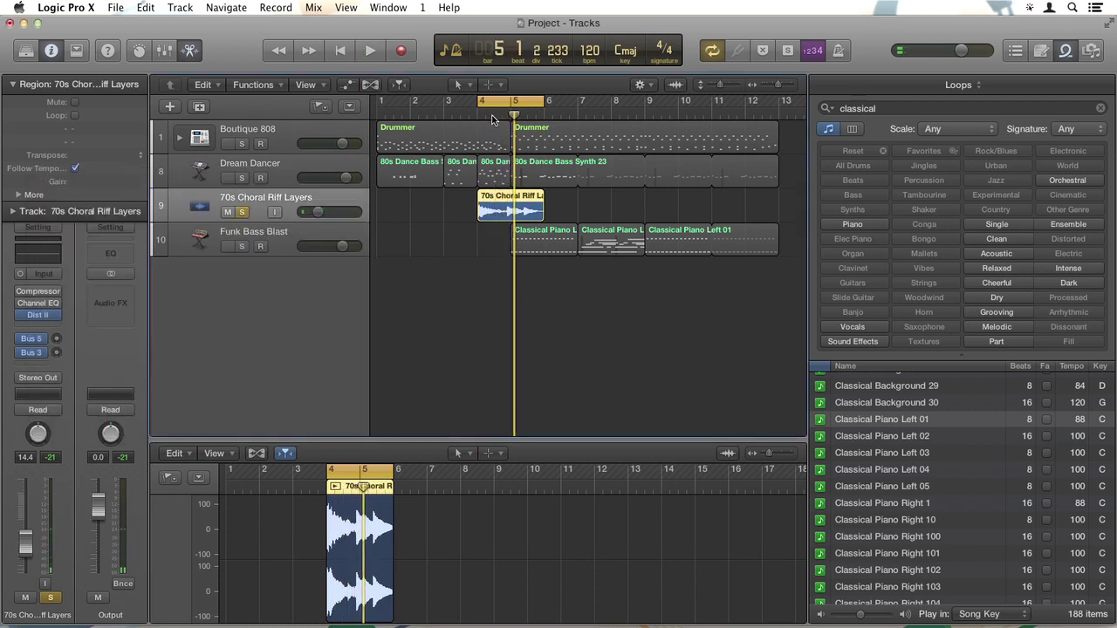
Disable Cycle, unsolo 70s Choral Riff Layers, and play everything from bar 1
{"action": "left_click", "coordinate": [493, 102]}
{"action": "left_click", "coordinate": [242, 212]}
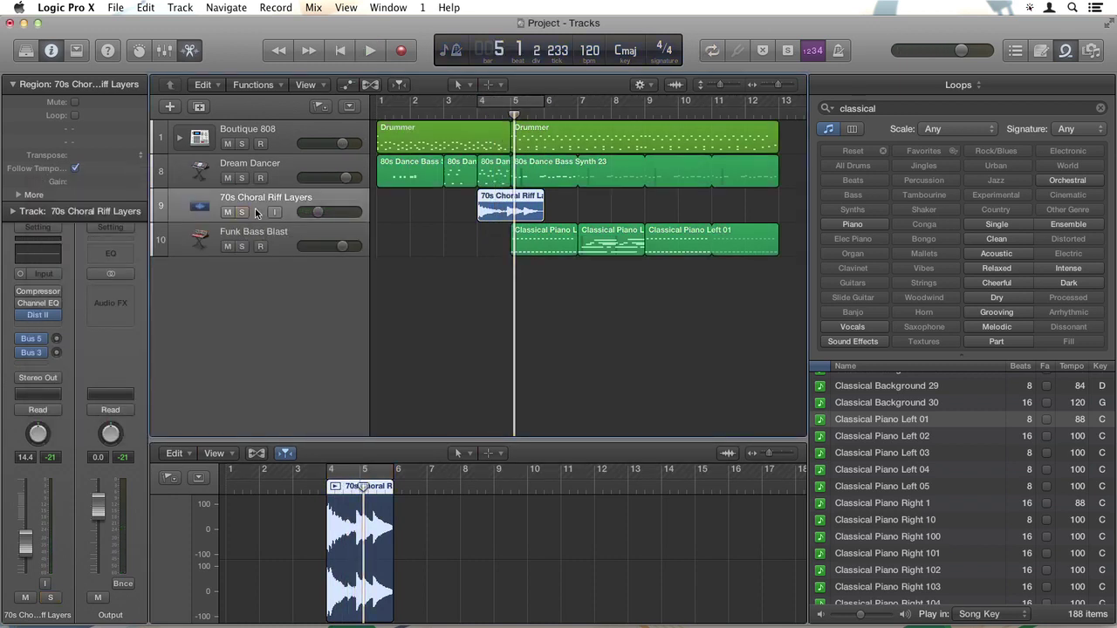
{"action": "left_click", "coordinate": [379, 115]}
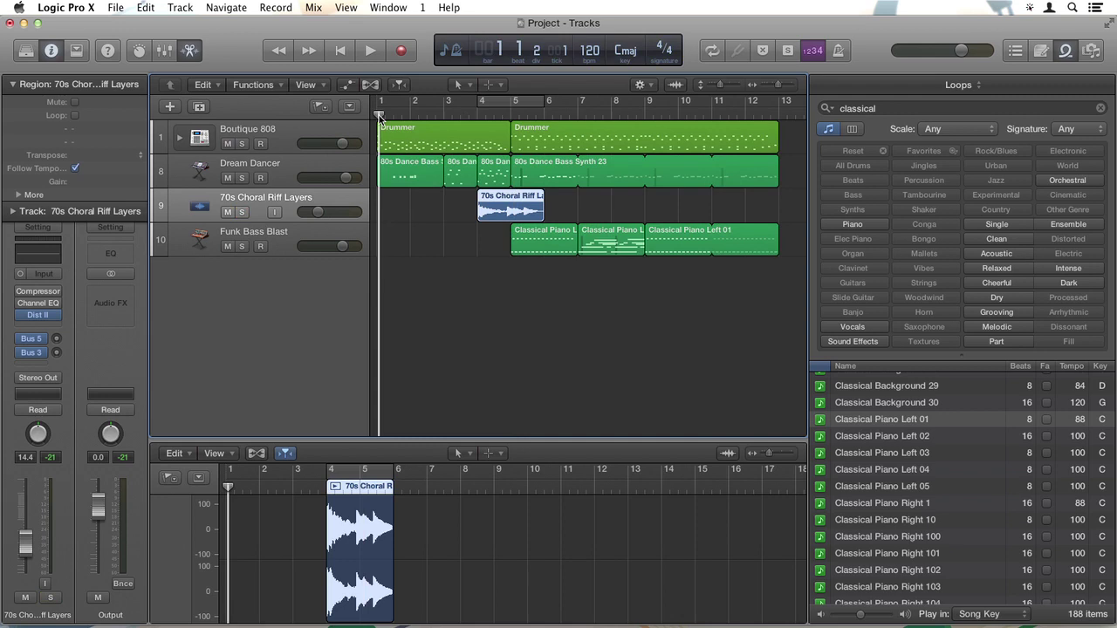
{"action": "key", "text": "space"}
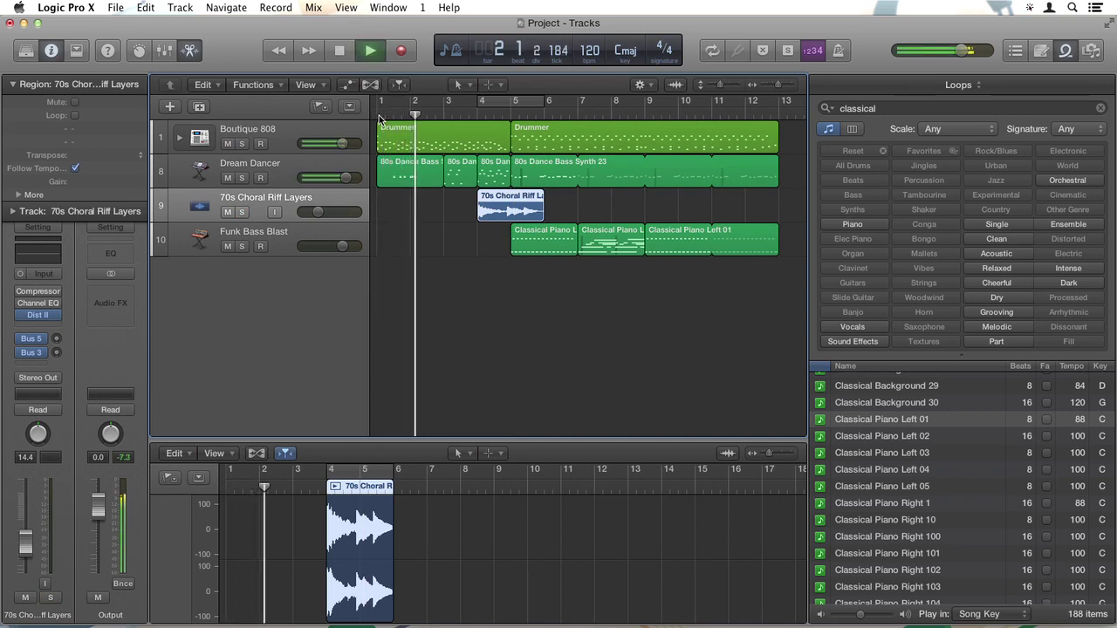